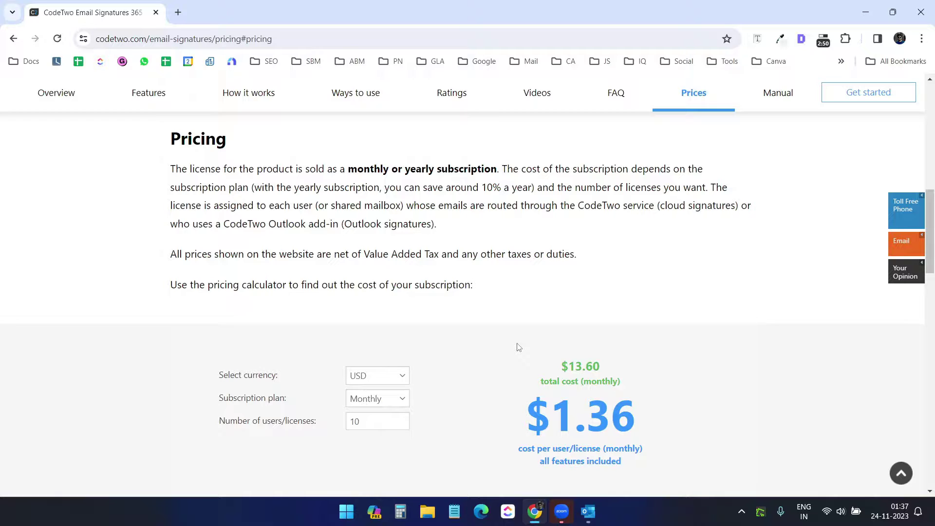
Jump to the top of the Email Signatures 365 page and open the admin Login in a new tab
{"action": "key", "text": "Home"}
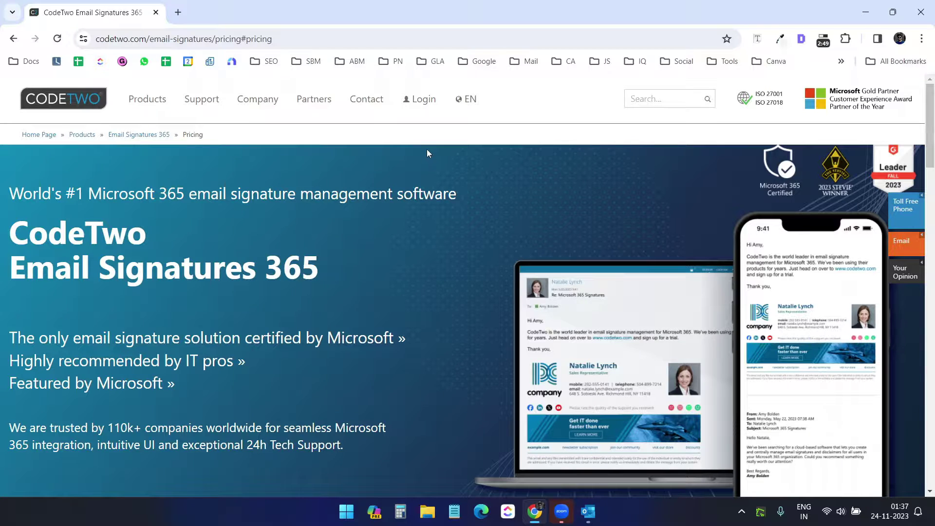
{"action": "left_click", "coordinate": [425, 104]}
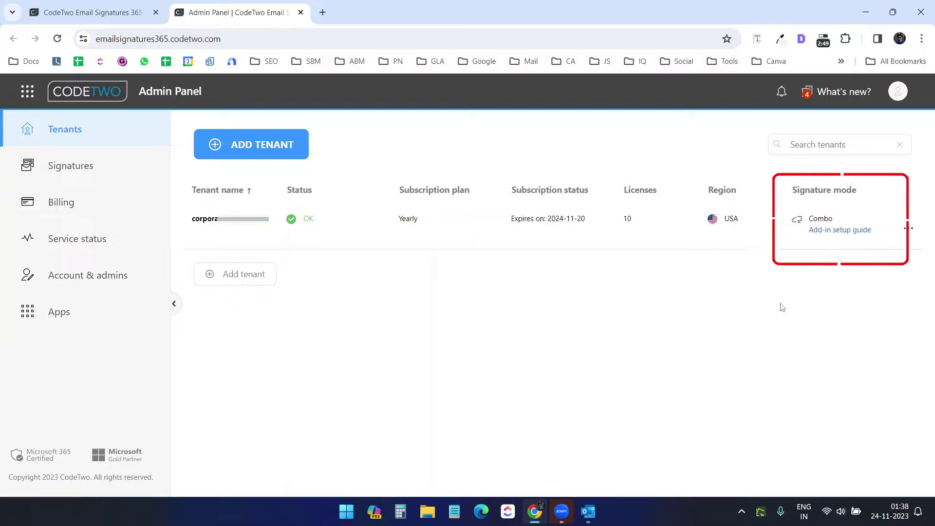
Open the tenant's Signature mode page and compare the Cloud, Outlook and Combo mode cards
{"action": "left_click", "coordinate": [823, 221]}
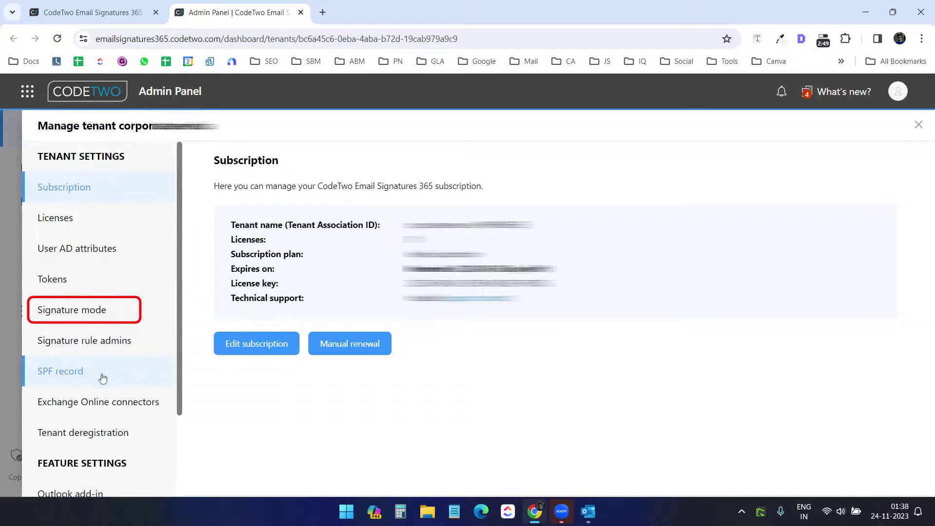
{"action": "left_click", "coordinate": [72, 309]}
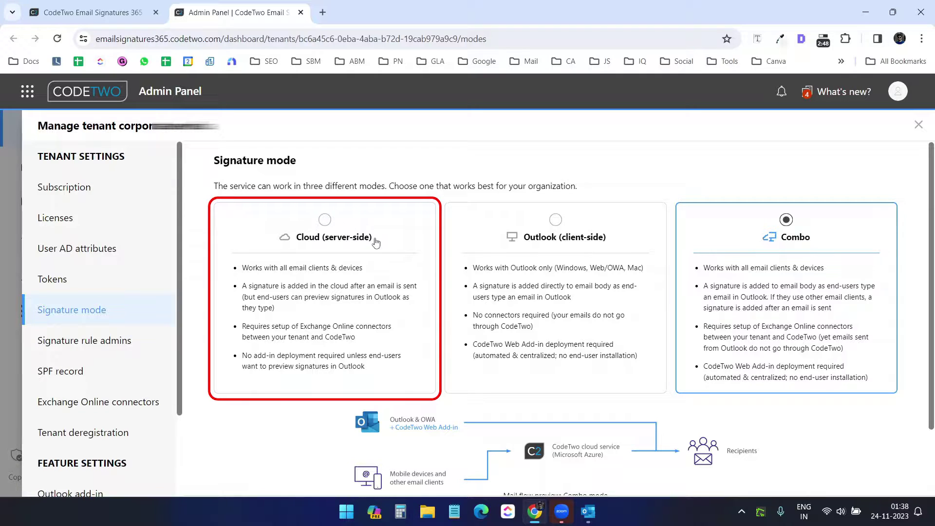
{"action": "scroll", "coordinate": [378, 246], "scroll_direction": "down", "scroll_amount": 2}
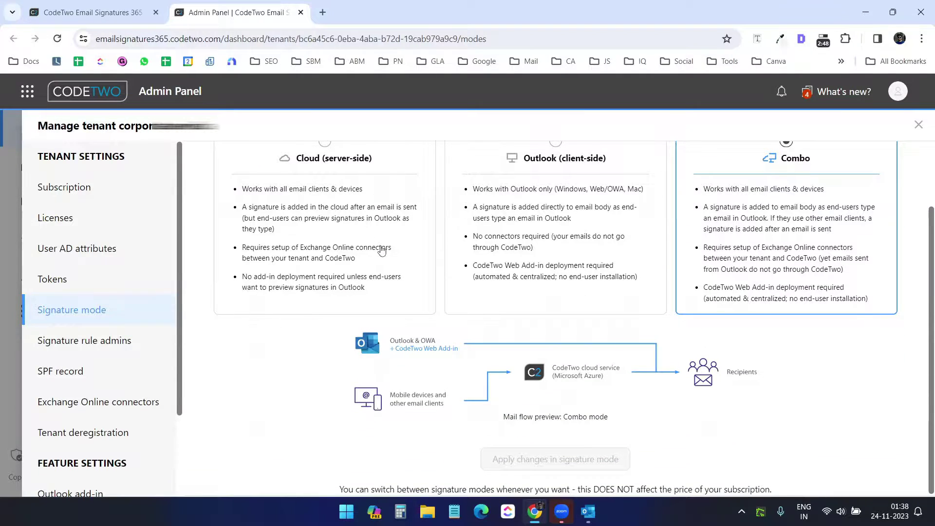
{"action": "scroll", "coordinate": [381, 250], "scroll_direction": "up", "scroll_amount": 2}
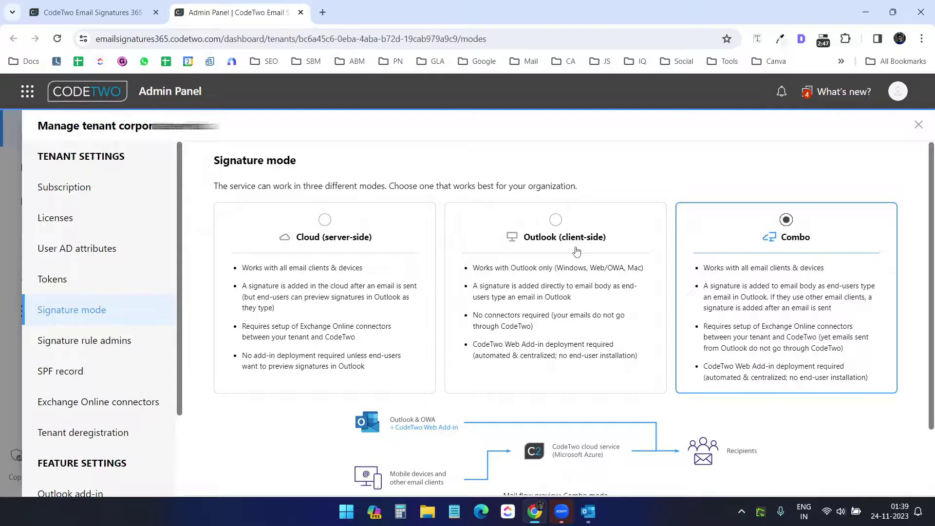
{"action": "scroll", "coordinate": [576, 251], "scroll_direction": "down", "scroll_amount": 2}
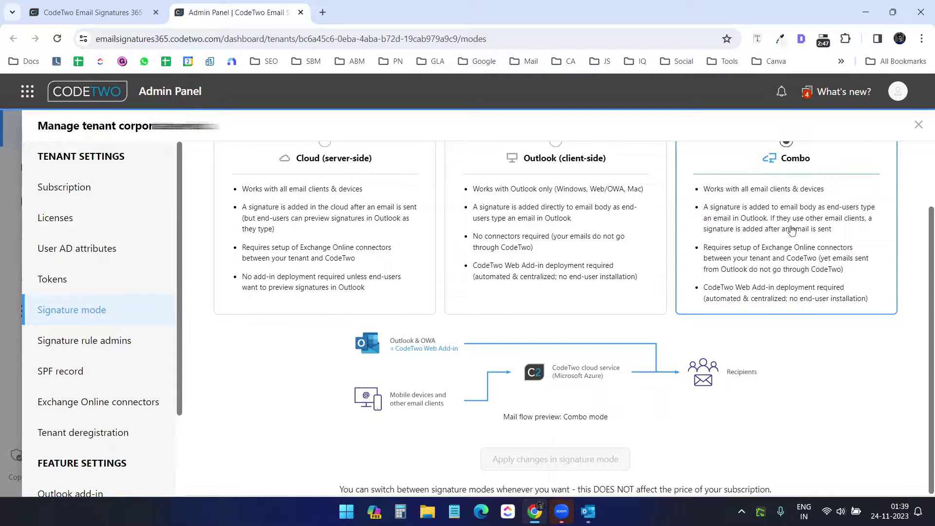
{"action": "scroll", "coordinate": [791, 230], "scroll_direction": "up", "scroll_amount": 2}
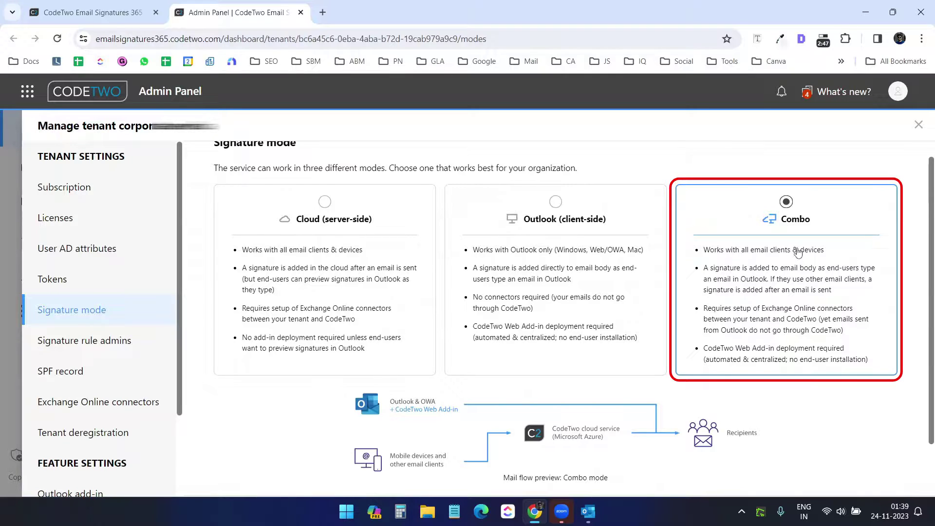
{"action": "scroll", "coordinate": [796, 256], "scroll_direction": "down", "scroll_amount": 2}
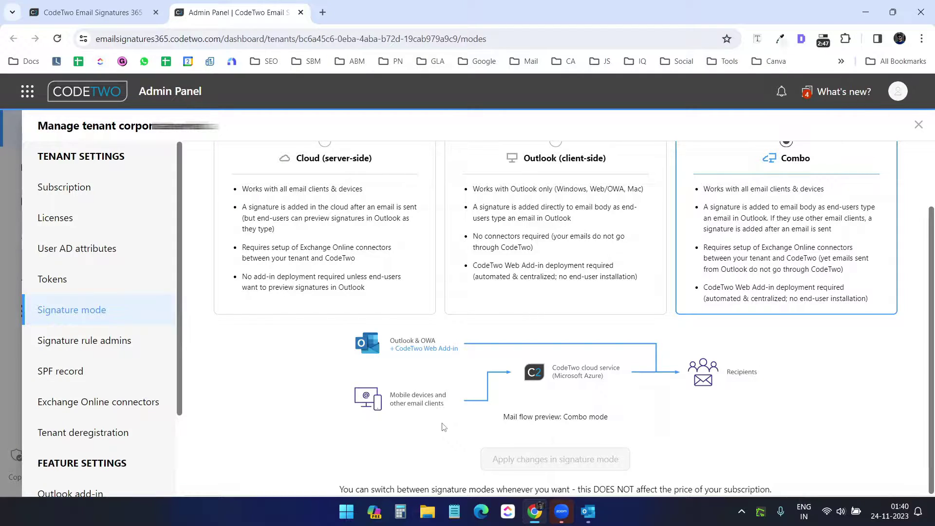
{"action": "scroll", "coordinate": [434, 417], "scroll_direction": "up", "scroll_amount": 1}
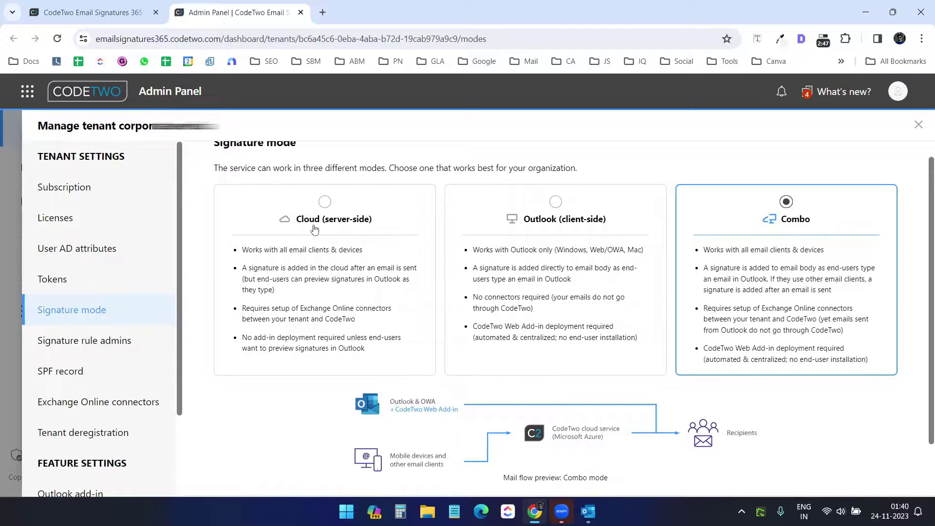
Close Manage tenant and review the Server-side and Client-side lists on the Signatures page
{"action": "left_click", "coordinate": [917, 125]}
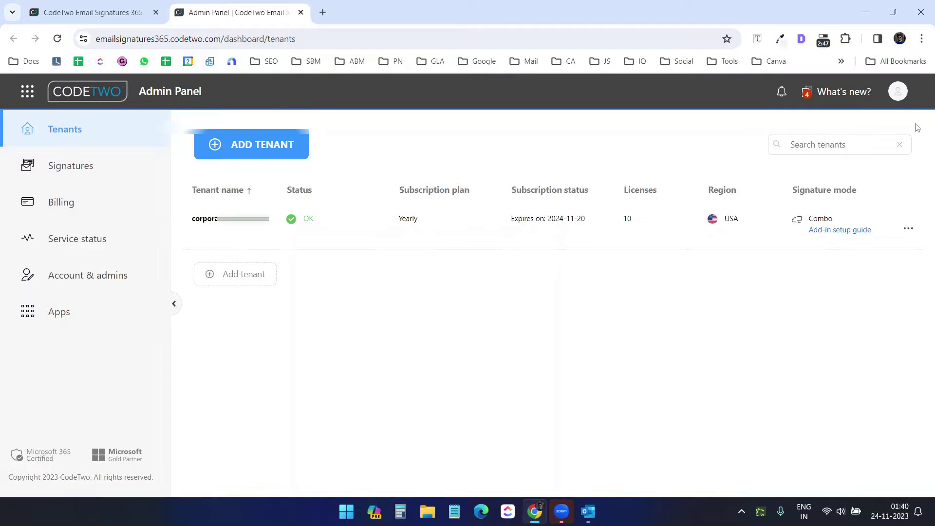
{"action": "left_click", "coordinate": [102, 177]}
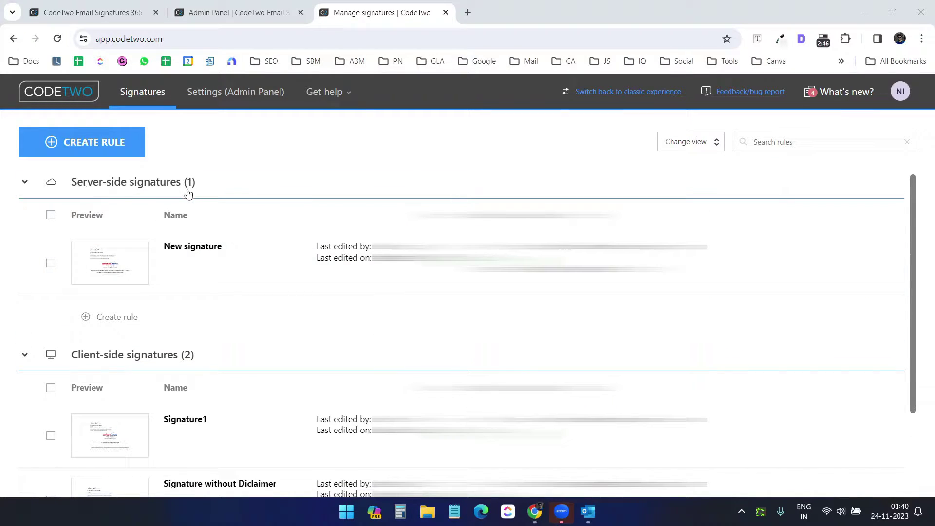
{"action": "scroll", "coordinate": [251, 250], "scroll_direction": "down", "scroll_amount": 2}
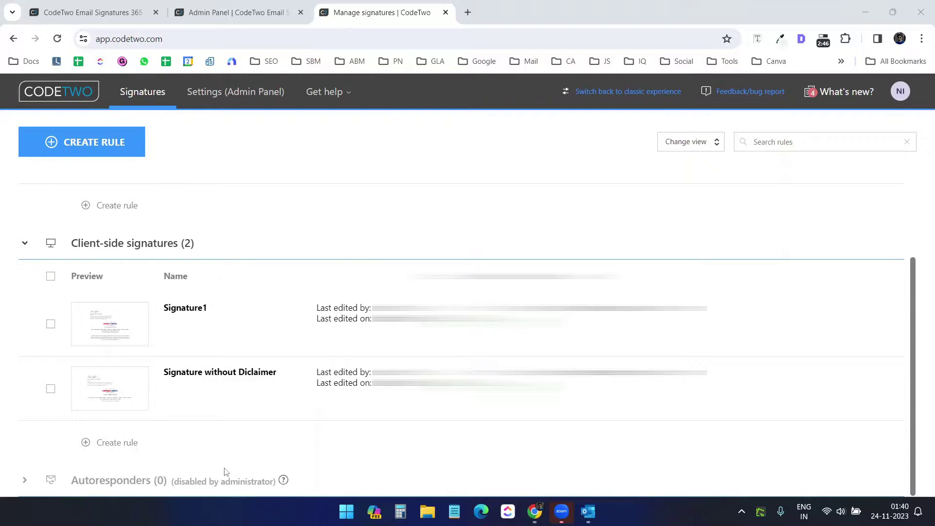
{"action": "scroll", "coordinate": [225, 471], "scroll_direction": "up", "scroll_amount": 2}
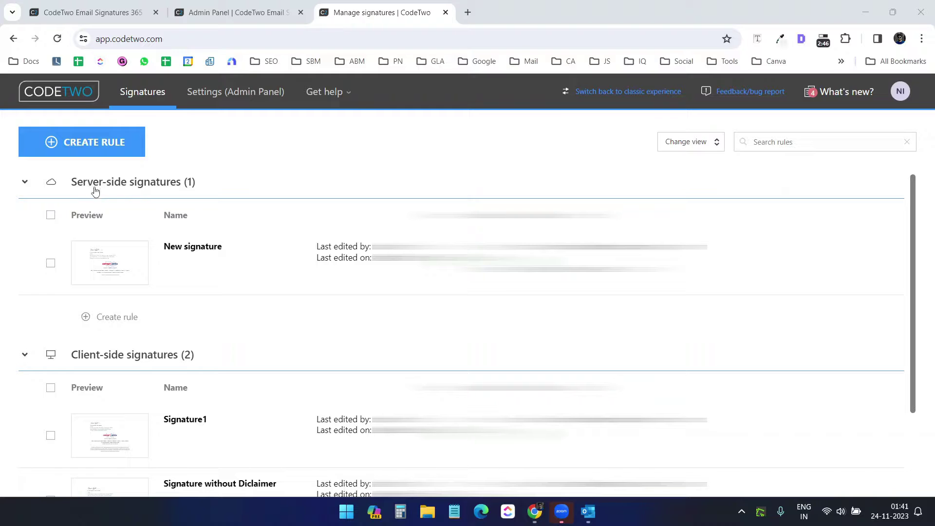
{"action": "scroll", "coordinate": [234, 240], "scroll_direction": "down", "scroll_amount": 3}
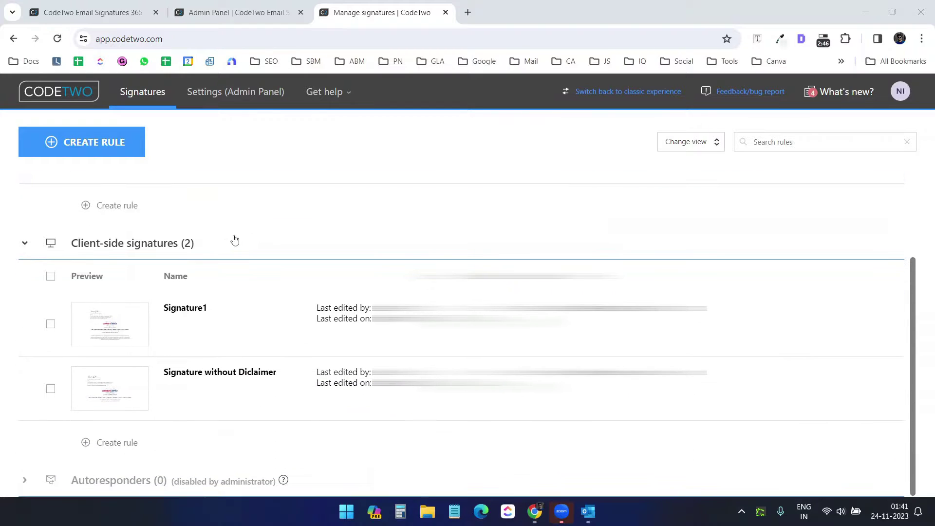
{"action": "scroll", "coordinate": [235, 247], "scroll_direction": "up", "scroll_amount": 3}
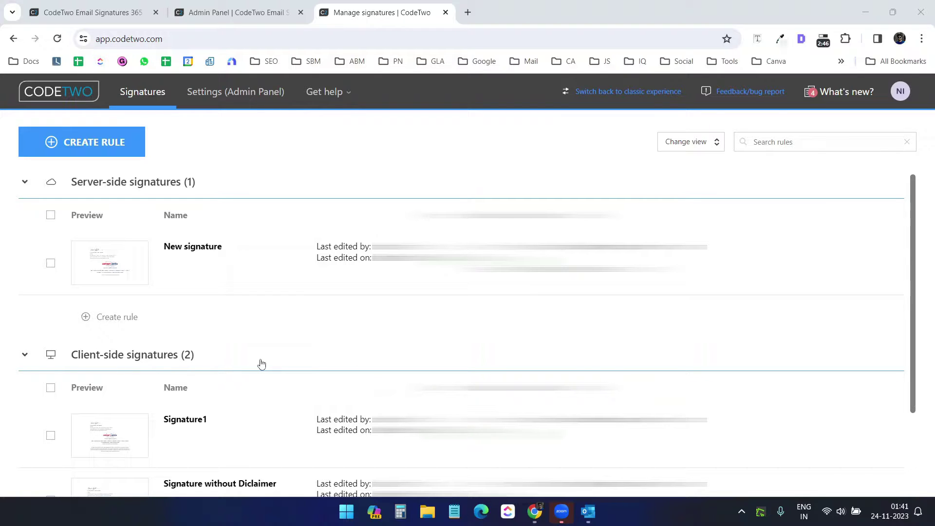
{"action": "scroll", "coordinate": [261, 363], "scroll_direction": "down", "scroll_amount": 3}
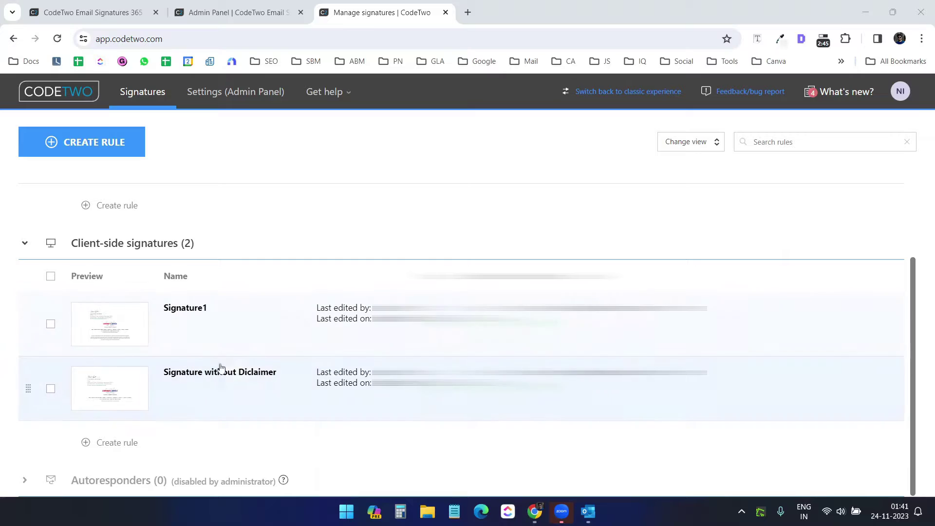
{"action": "scroll", "coordinate": [301, 378], "scroll_direction": "up", "scroll_amount": 2}
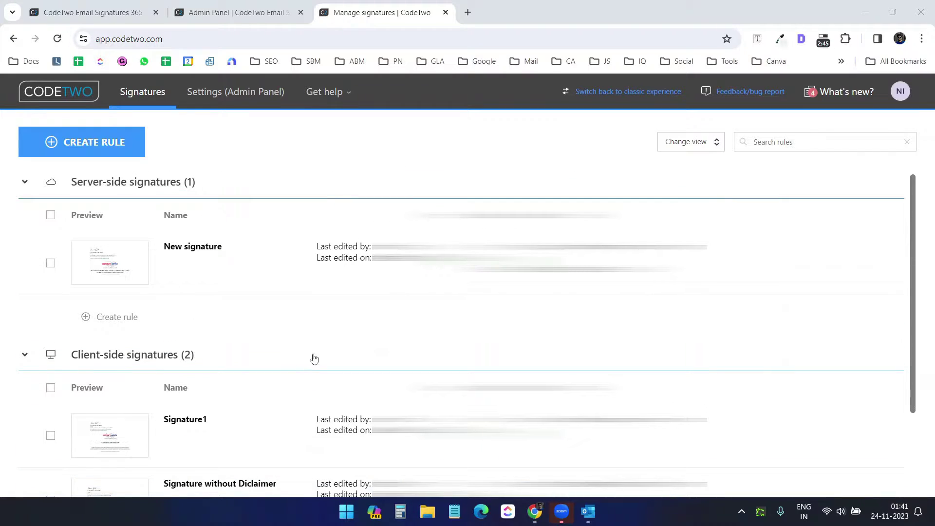
{"action": "scroll", "coordinate": [314, 342], "scroll_direction": "down", "scroll_amount": 1}
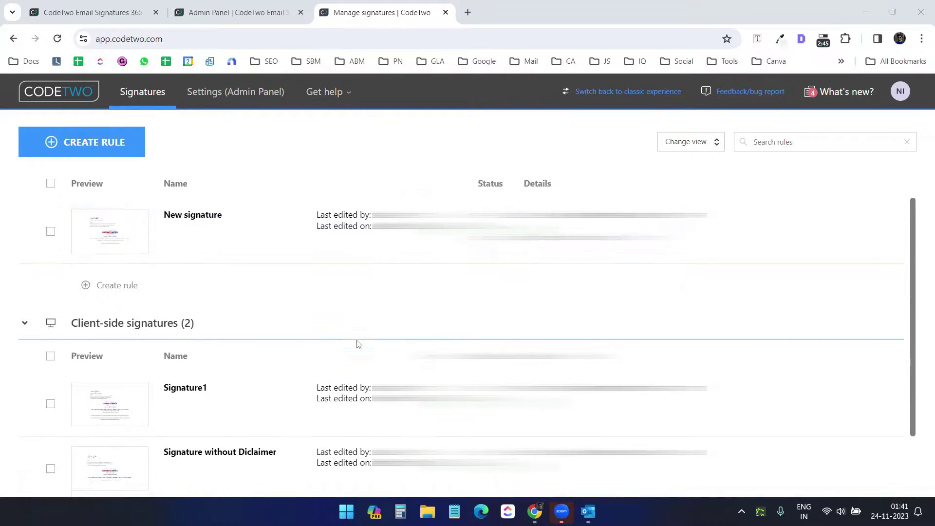
{"action": "scroll", "coordinate": [358, 345], "scroll_direction": "down", "scroll_amount": 2}
{"action": "scroll", "coordinate": [358, 344], "scroll_direction": "up", "scroll_amount": 2}
{"action": "scroll", "coordinate": [358, 344], "scroll_direction": "down", "scroll_amount": 2}
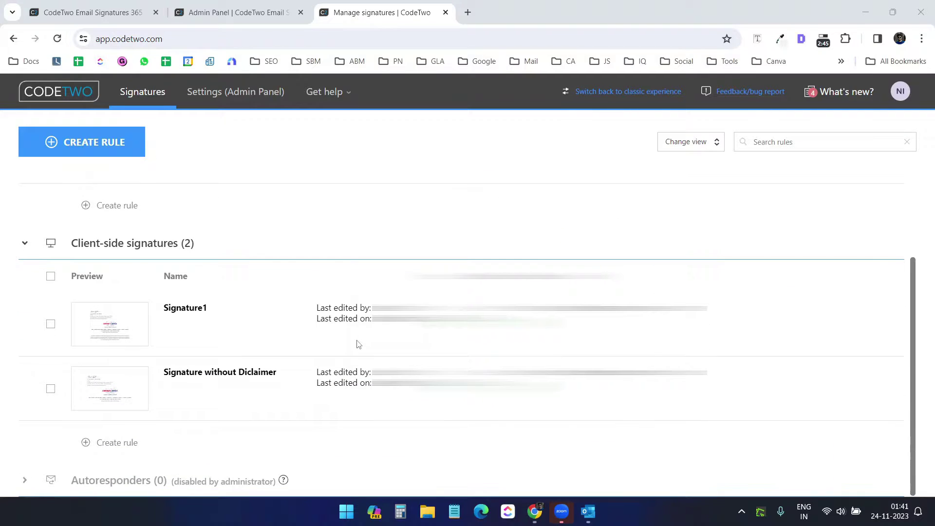
{"action": "scroll", "coordinate": [358, 344], "scroll_direction": "up", "scroll_amount": 2}
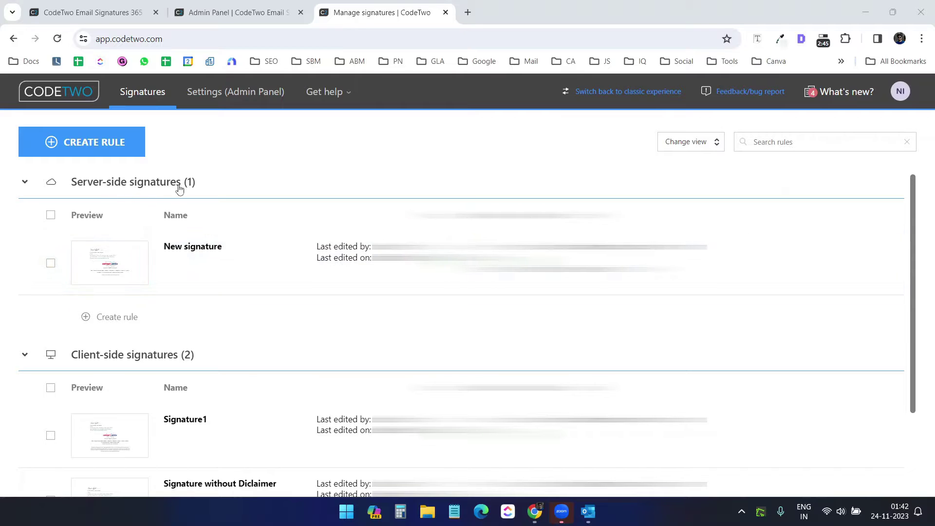
Create a new server-side signature rule and rename it New signature-Video
{"action": "left_click", "coordinate": [99, 149]}
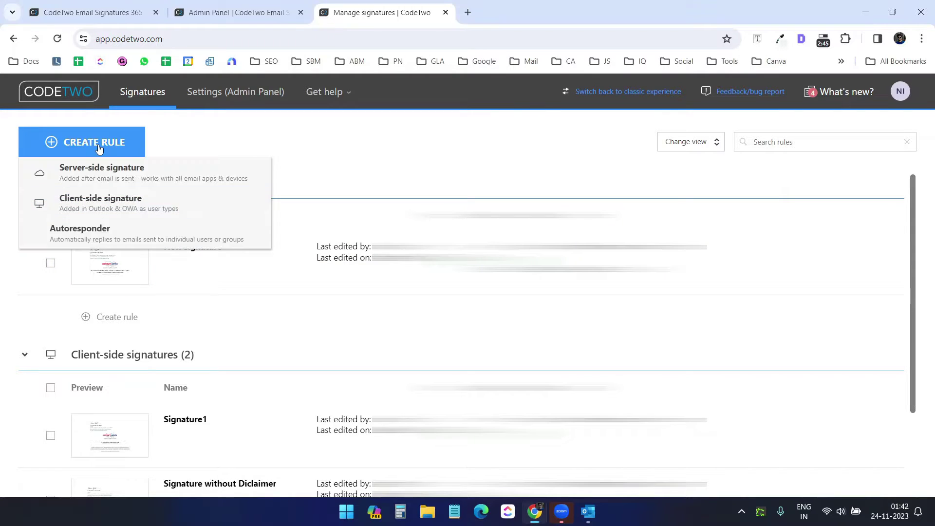
{"action": "left_click", "coordinate": [107, 174]}
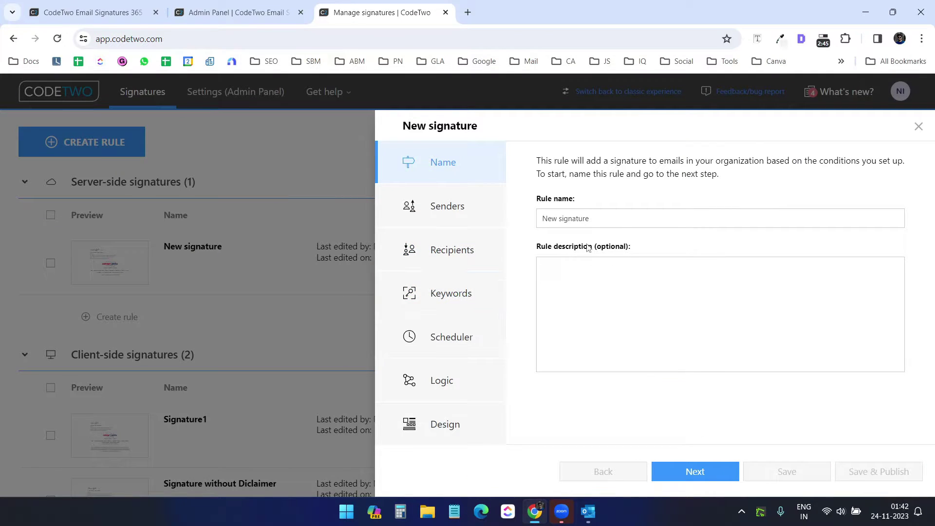
{"action": "left_click_drag", "start_coordinate": [614, 218], "coordinate": [539, 218]}
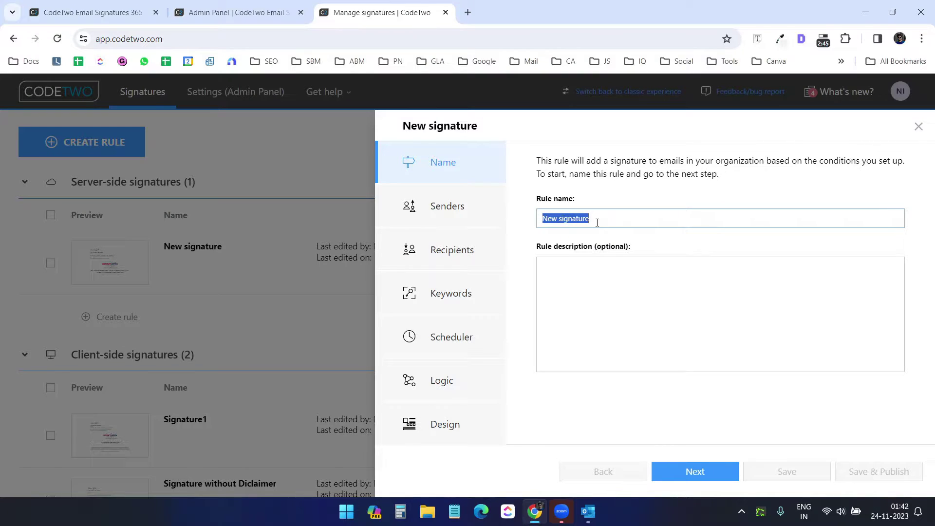
{"action": "left_click", "coordinate": [612, 221]}
Add one selected user as the rule's sender
{"action": "left_click", "coordinate": [463, 218]}
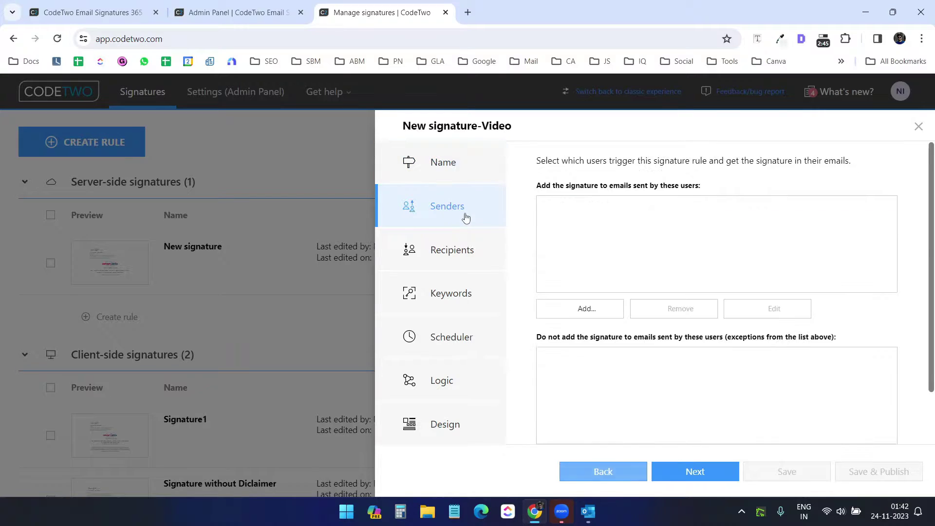
{"action": "left_click", "coordinate": [587, 314]}
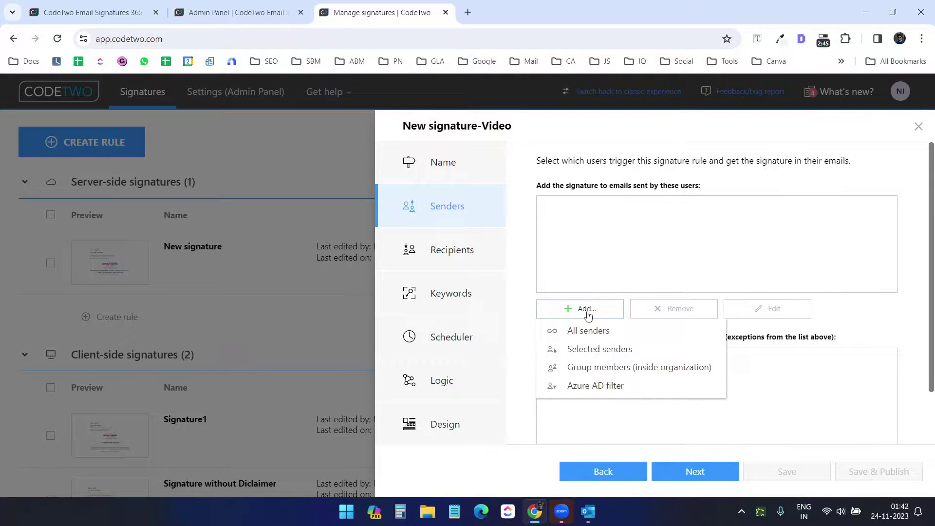
{"action": "left_click", "coordinate": [593, 349]}
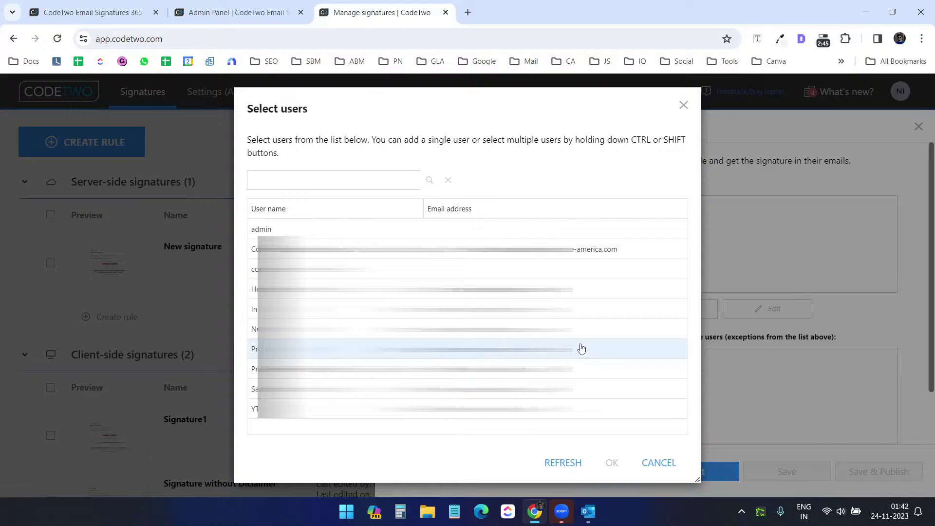
{"action": "left_click", "coordinate": [580, 328]}
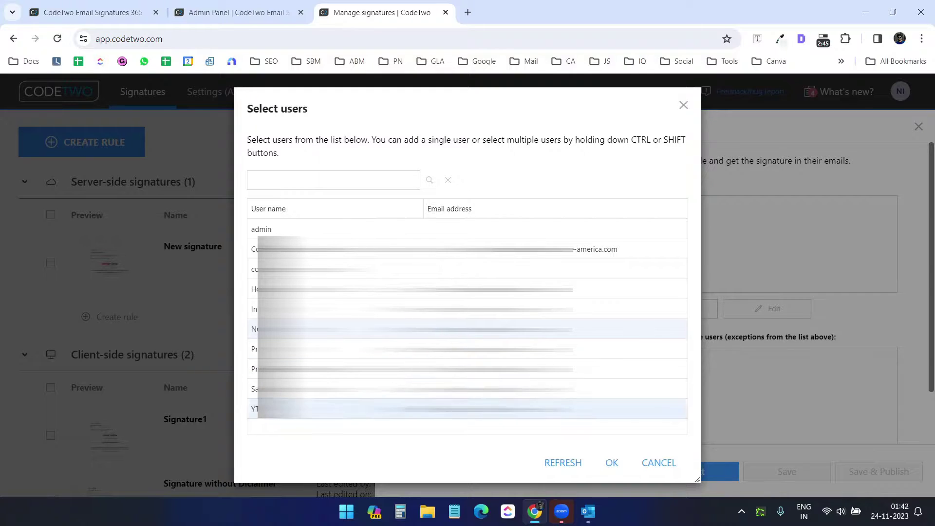
{"action": "left_click", "coordinate": [612, 462]}
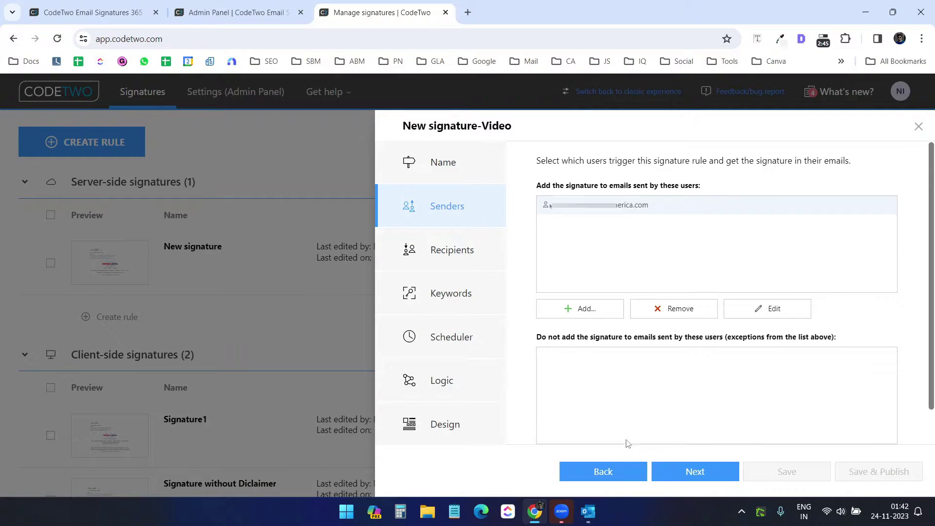
Skip past Recipients, Keywords, Scheduler and Logic to the Design step
{"action": "left_click", "coordinate": [458, 256]}
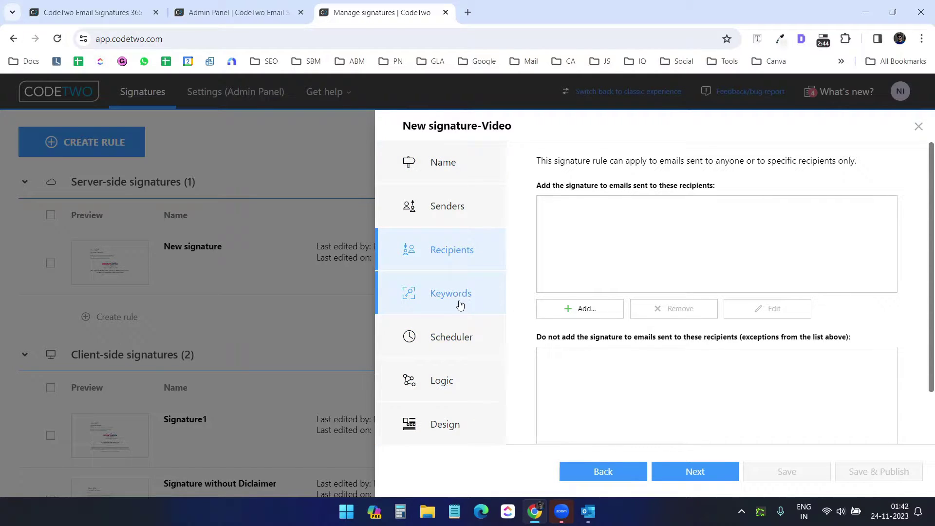
{"action": "left_click", "coordinate": [689, 470]}
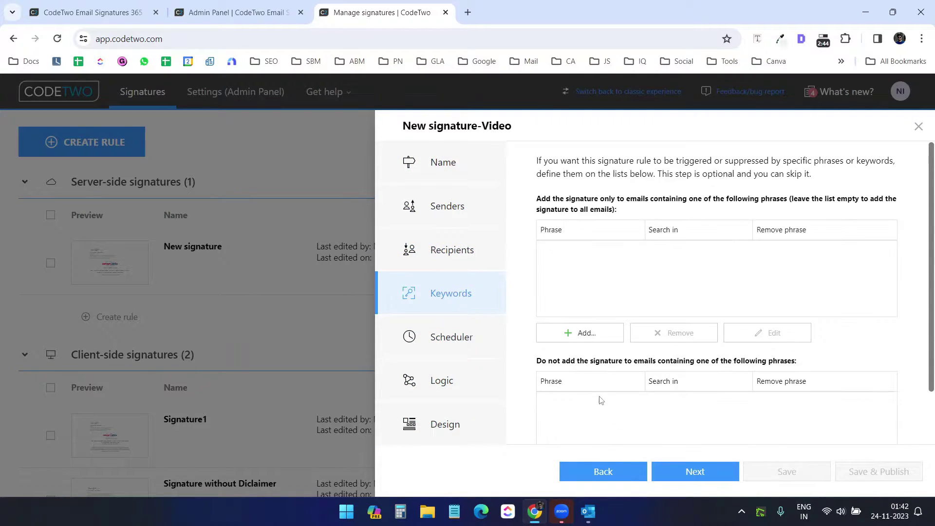
{"action": "left_click", "coordinate": [695, 471]}
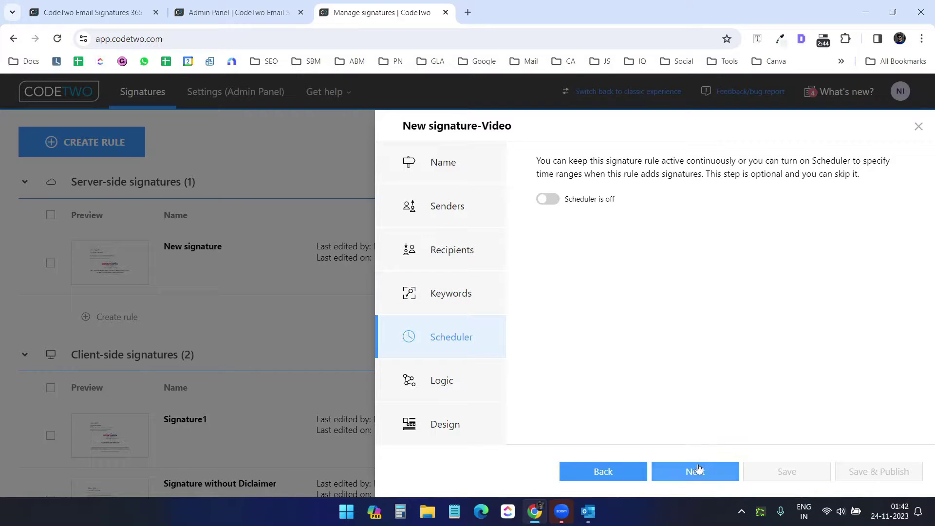
{"action": "left_click", "coordinate": [701, 471]}
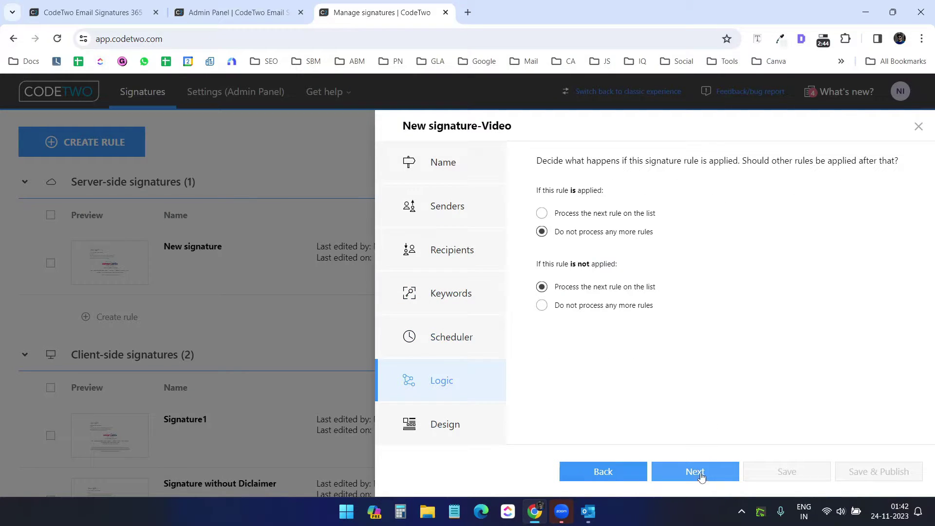
{"action": "left_click", "coordinate": [700, 472]}
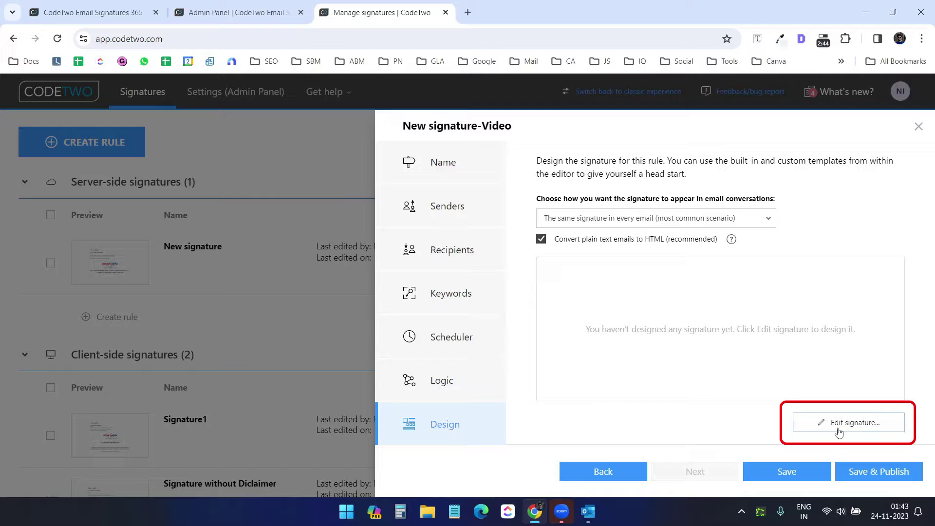
Browse the Template library in the signature editor and close it without choosing a template
{"action": "left_click", "coordinate": [845, 424]}
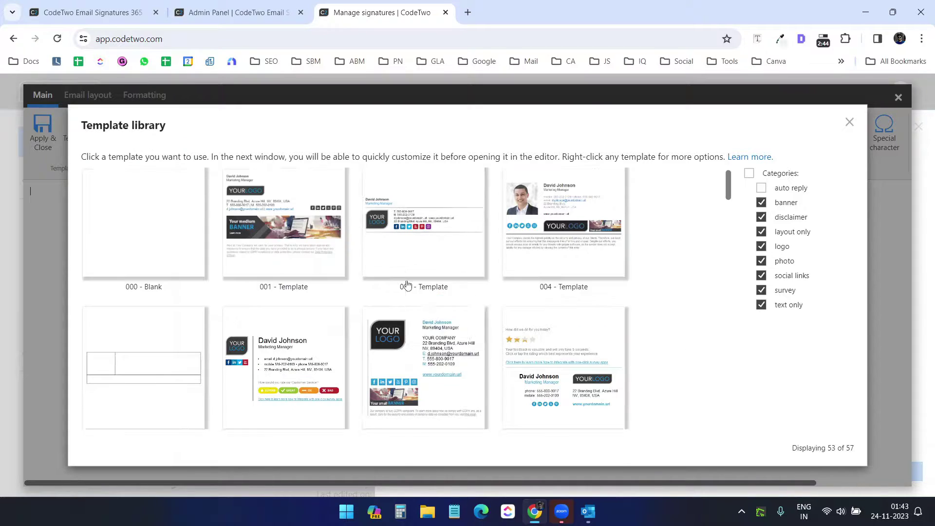
{"action": "scroll", "coordinate": [408, 284], "scroll_direction": "down", "scroll_amount": 8}
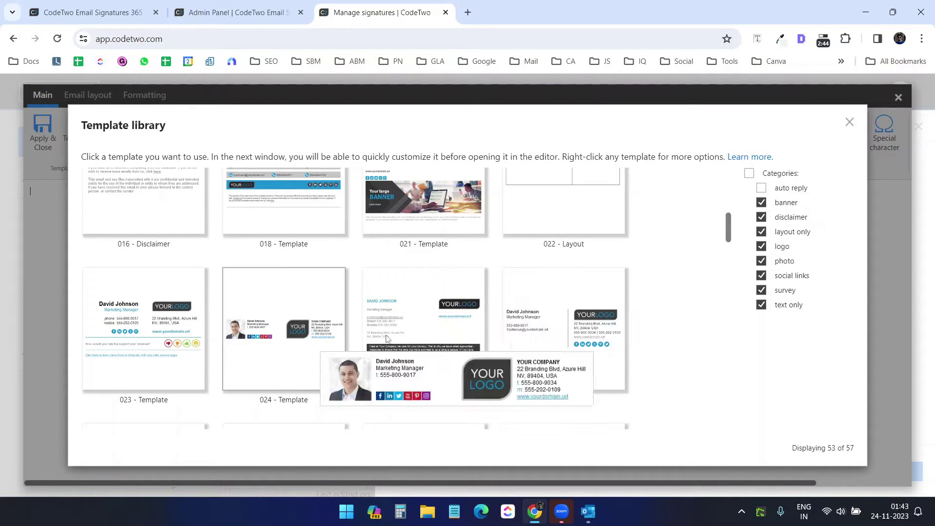
{"action": "scroll", "coordinate": [497, 316], "scroll_direction": "down", "scroll_amount": 6}
{"action": "scroll", "coordinate": [497, 316], "scroll_direction": "up", "scroll_amount": 14}
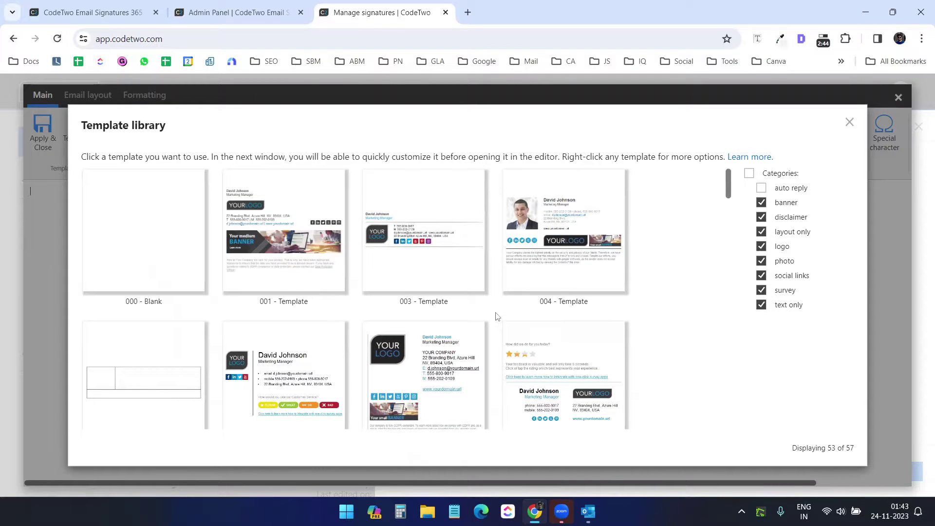
{"action": "scroll", "coordinate": [497, 317], "scroll_direction": "down", "scroll_amount": 10}
{"action": "scroll", "coordinate": [422, 319], "scroll_direction": "up", "scroll_amount": 8}
{"action": "mouse_move", "coordinate": [423, 319]}
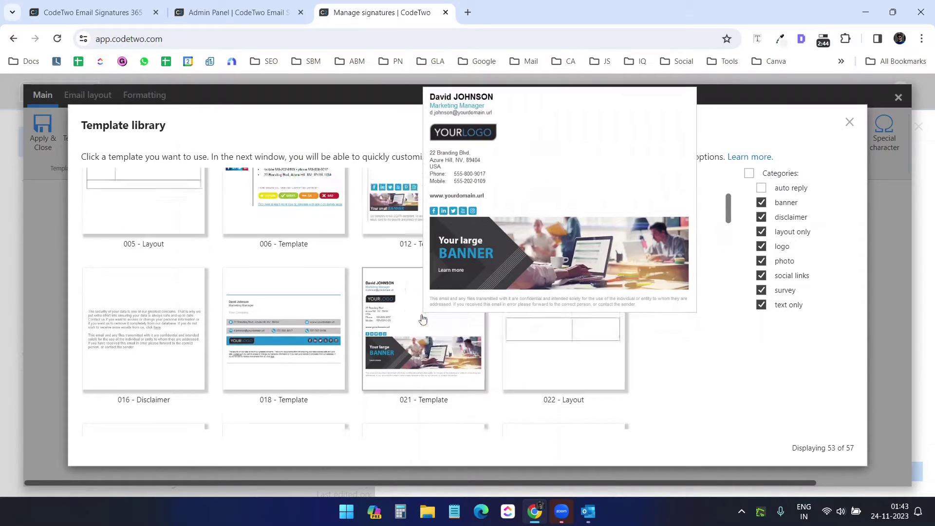
{"action": "scroll", "coordinate": [423, 319], "scroll_direction": "up", "scroll_amount": 4}
{"action": "left_click", "coordinate": [850, 124]}
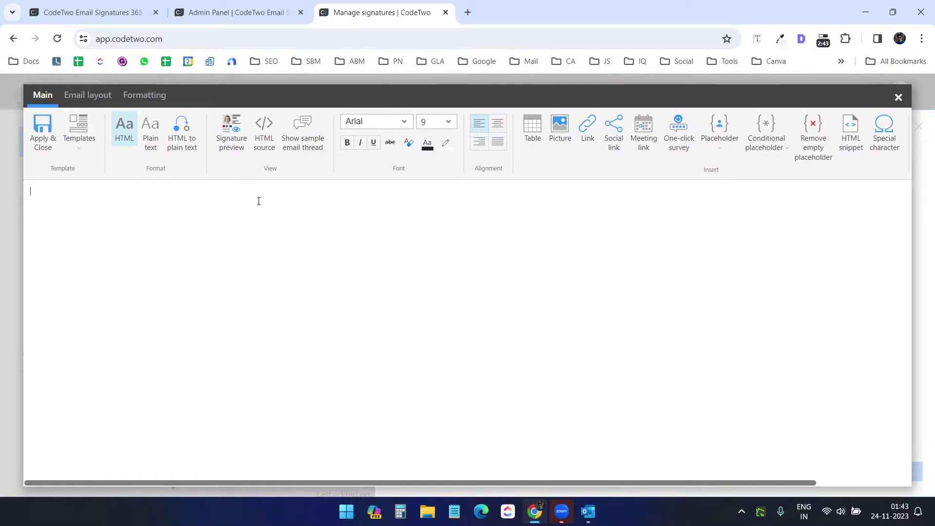
View the empty signature's HTML source, then close the source view
{"action": "left_click", "coordinate": [266, 141]}
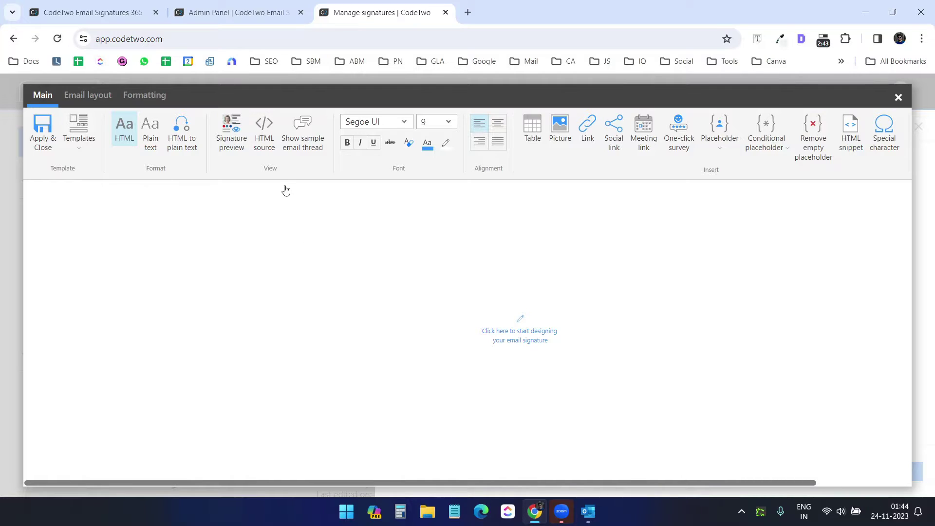
{"action": "left_click", "coordinate": [267, 146]}
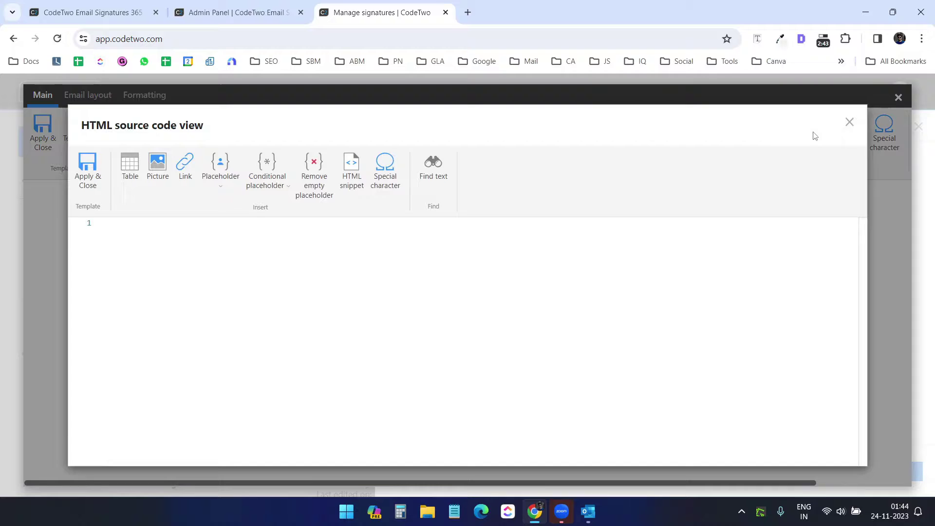
{"action": "left_click", "coordinate": [847, 121]}
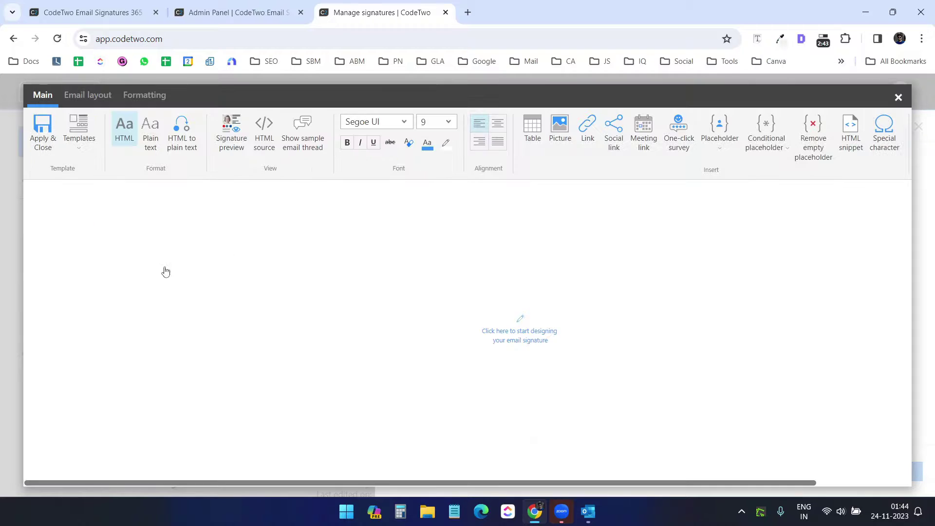
Choose template 003 and exclude Social links in its Quick customization
{"action": "left_click", "coordinate": [430, 268]}
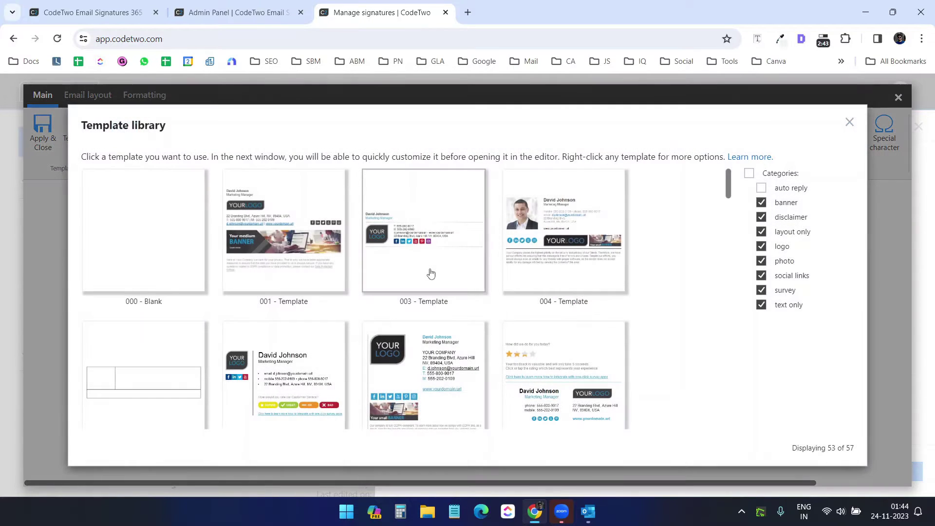
{"action": "scroll", "coordinate": [441, 301], "scroll_direction": "down", "scroll_amount": 20}
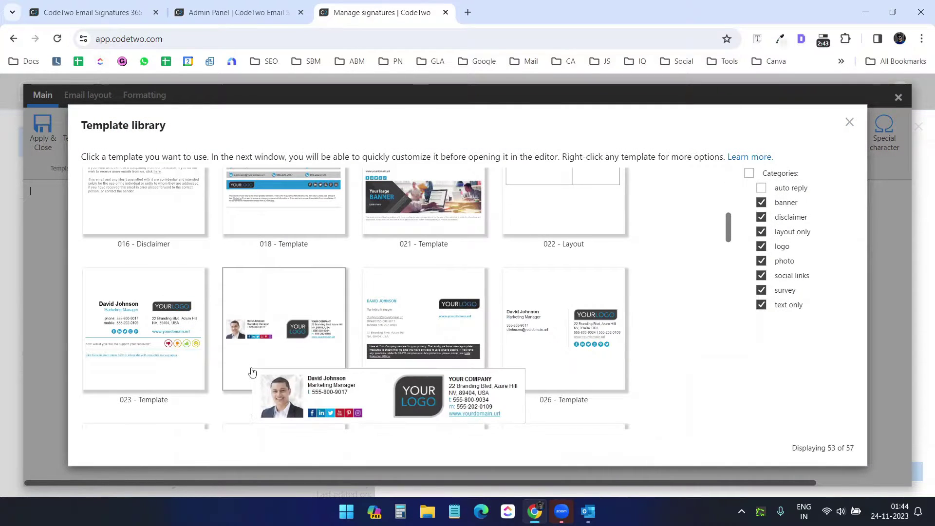
{"action": "scroll", "coordinate": [615, 369], "scroll_direction": "up", "scroll_amount": 20}
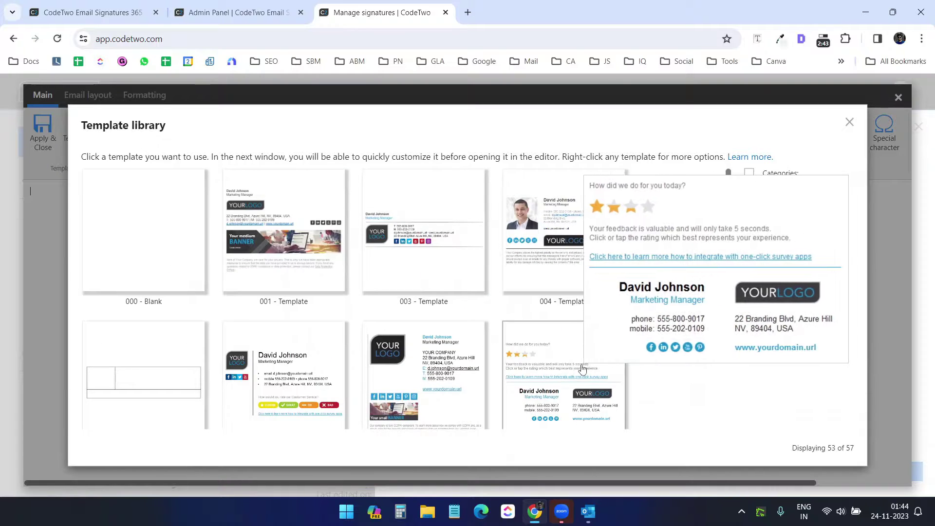
{"action": "left_click", "coordinate": [418, 233]}
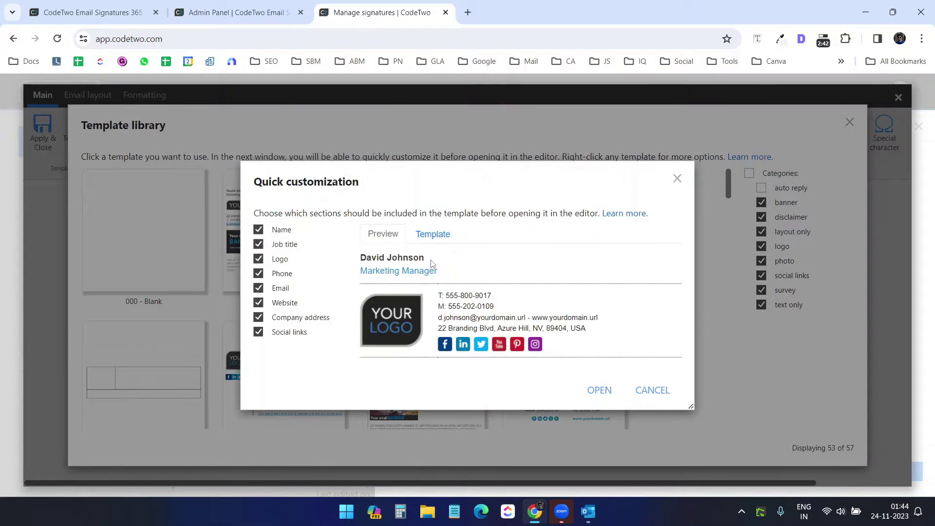
{"action": "left_click", "coordinate": [258, 334]}
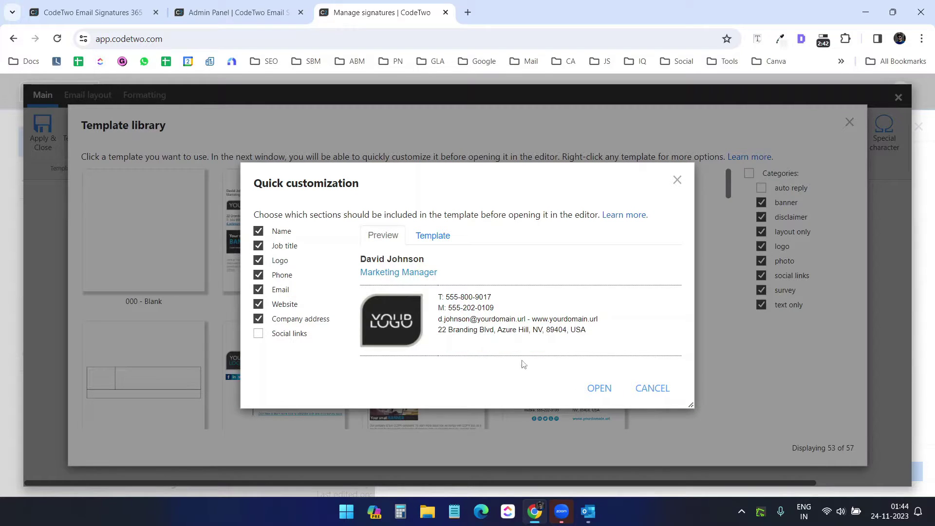
{"action": "left_click", "coordinate": [600, 388]}
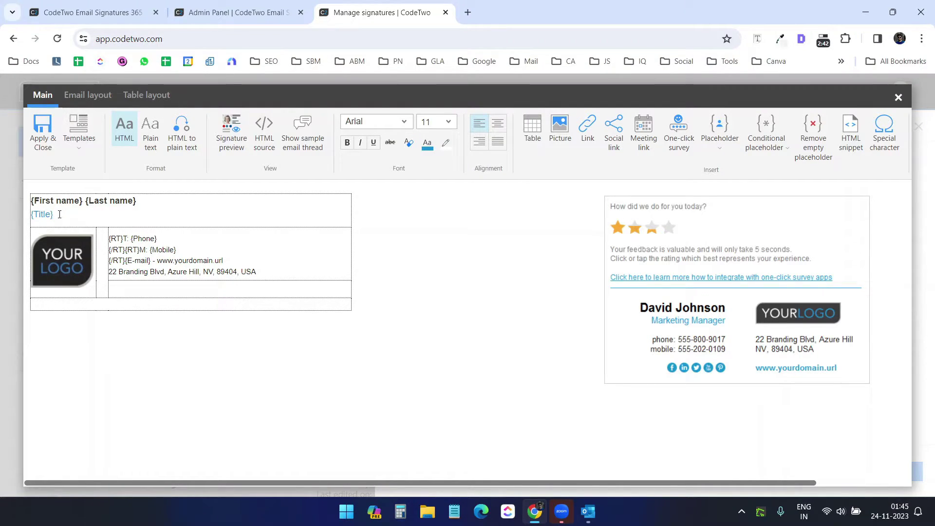
{"action": "left_click", "coordinate": [144, 238]}
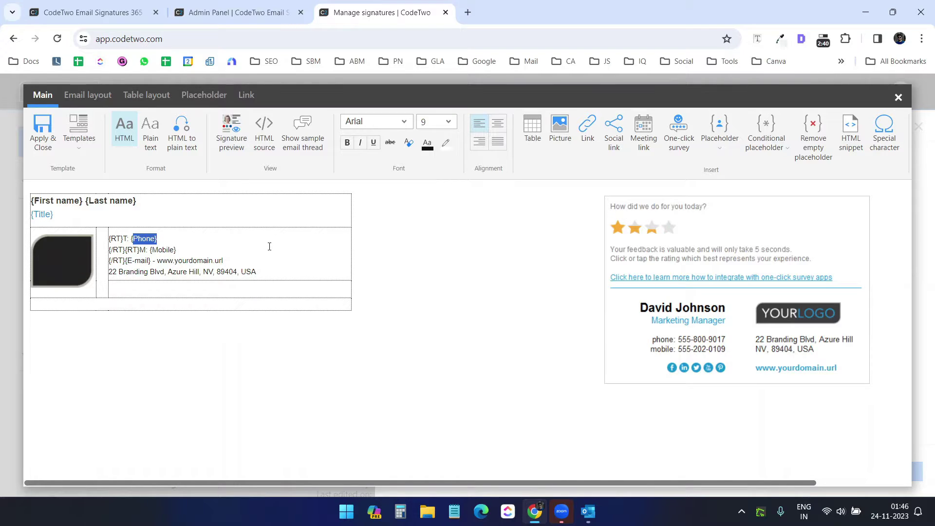
{"action": "left_click_drag", "start_coordinate": [157, 239], "coordinate": [131, 237]}
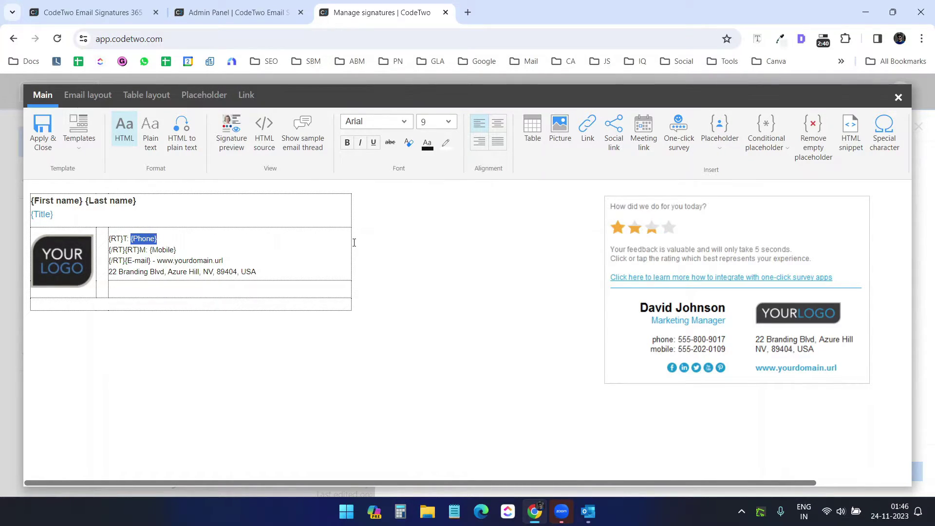
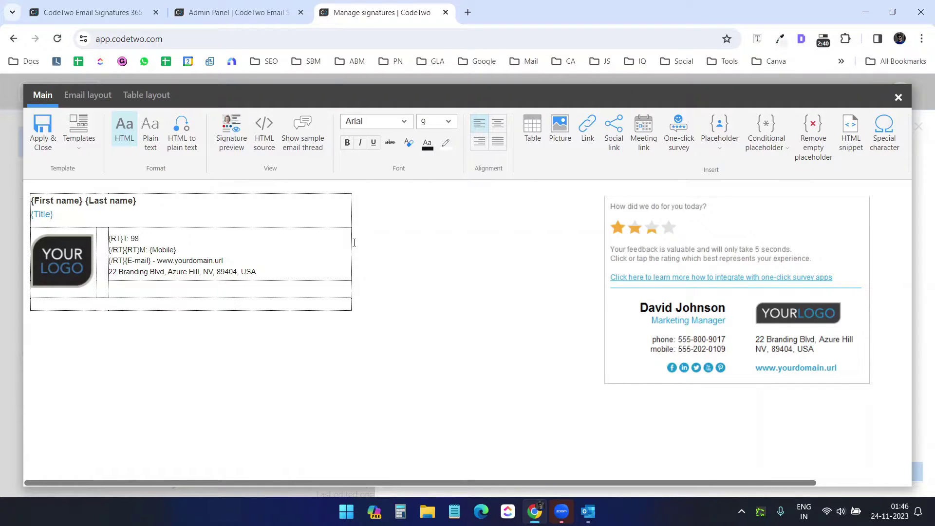
{"action": "left_click_drag", "start_coordinate": [324, 239], "coordinate": [149, 249]}
{"action": "left_click", "coordinate": [175, 250]}
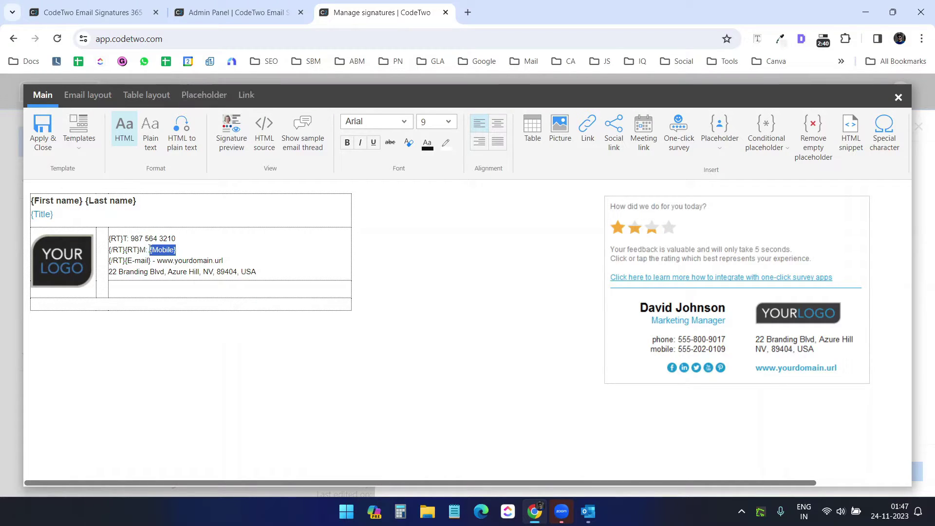
{"action": "key", "text": "ctrl+v"}
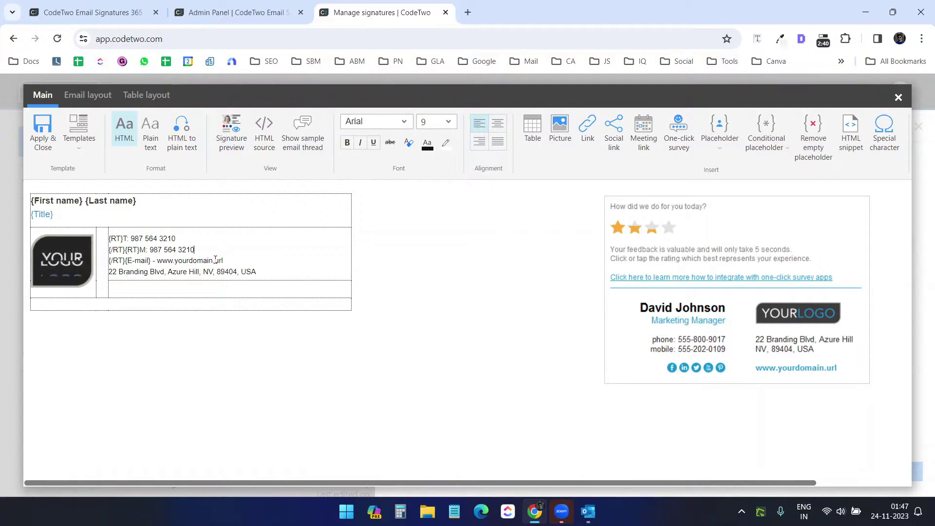
Delete the {Title} line and the template's existing logo picture
{"action": "double_click", "coordinate": [168, 263]}
{"action": "left_click_drag", "start_coordinate": [188, 271], "coordinate": [270, 268]}
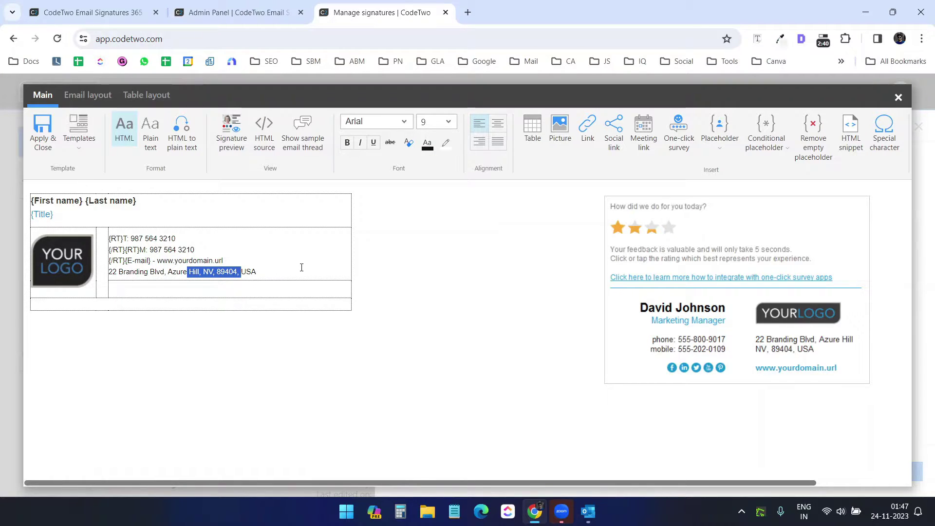
{"action": "key", "text": "Up"}
{"action": "left_click_drag", "start_coordinate": [58, 215], "coordinate": [34, 214]}
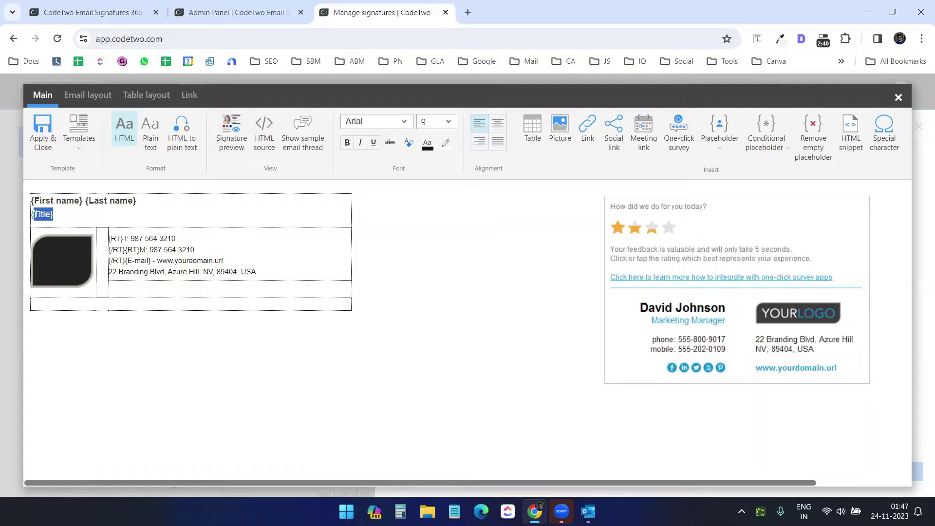
{"action": "key", "text": "BackSpace"}
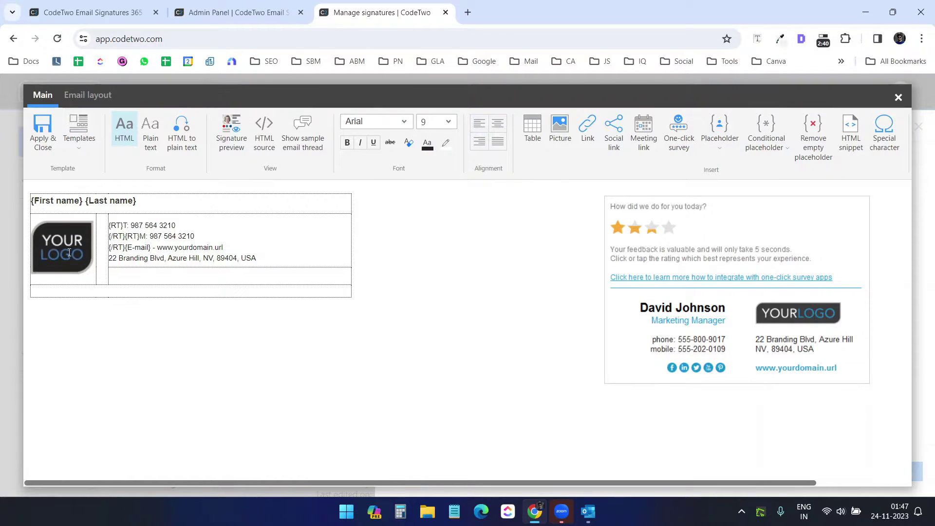
{"action": "left_click", "coordinate": [69, 252]}
{"action": "key", "text": "Delete"}
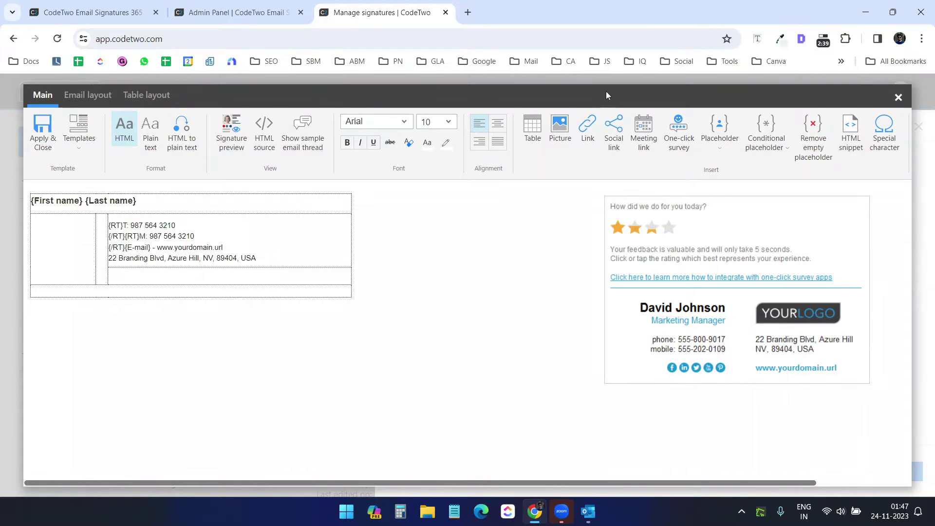
Insert the green T logo image as an embedded picture in the empty logo cell
{"action": "left_click", "coordinate": [560, 127]}
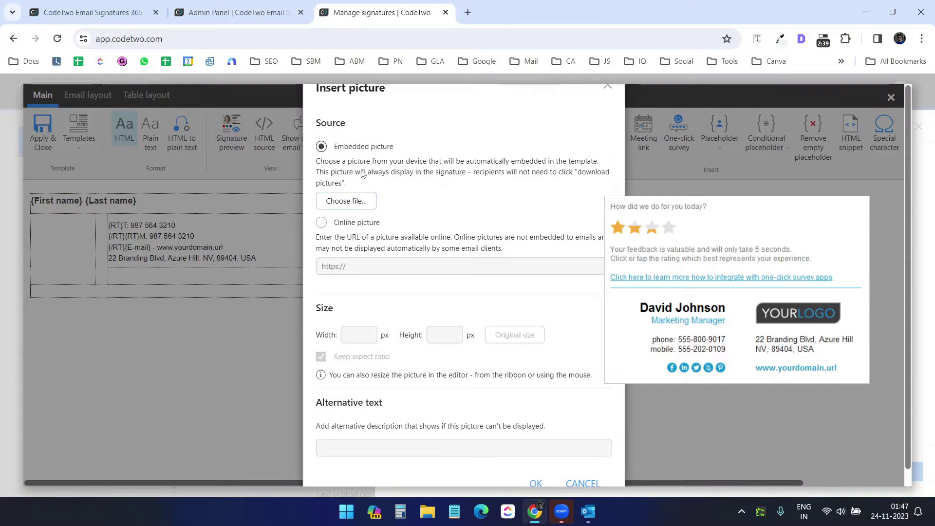
{"action": "left_click", "coordinate": [364, 261]}
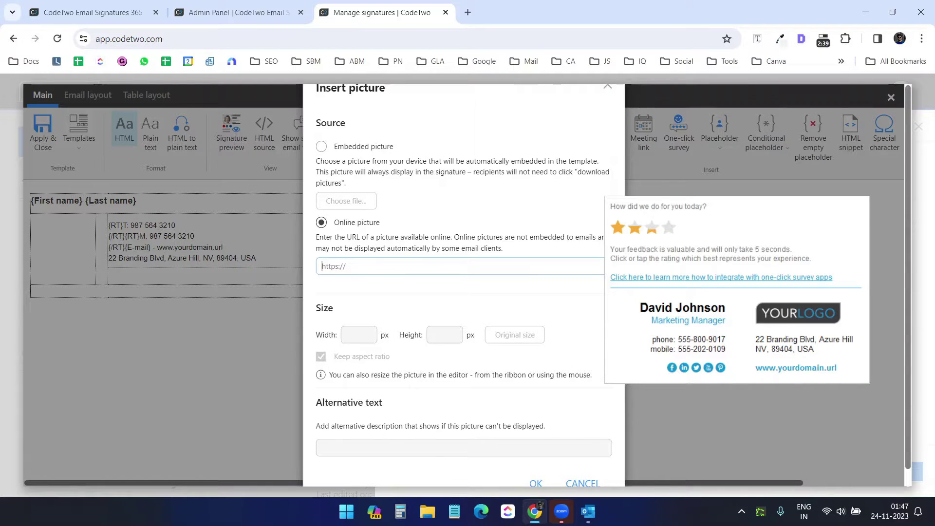
{"action": "left_click", "coordinate": [321, 146]}
{"action": "left_click", "coordinate": [353, 179]}
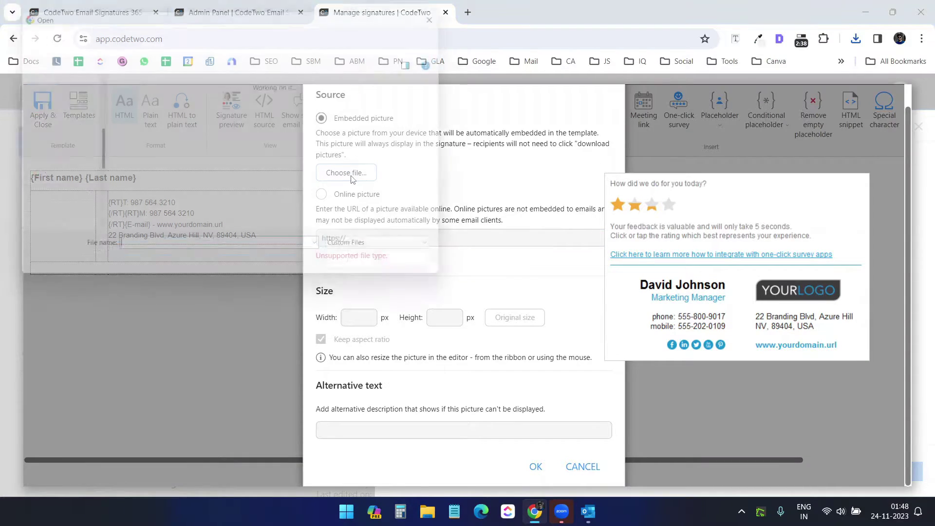
{"action": "double_click", "coordinate": [223, 163]}
{"action": "left_click", "coordinate": [538, 466]}
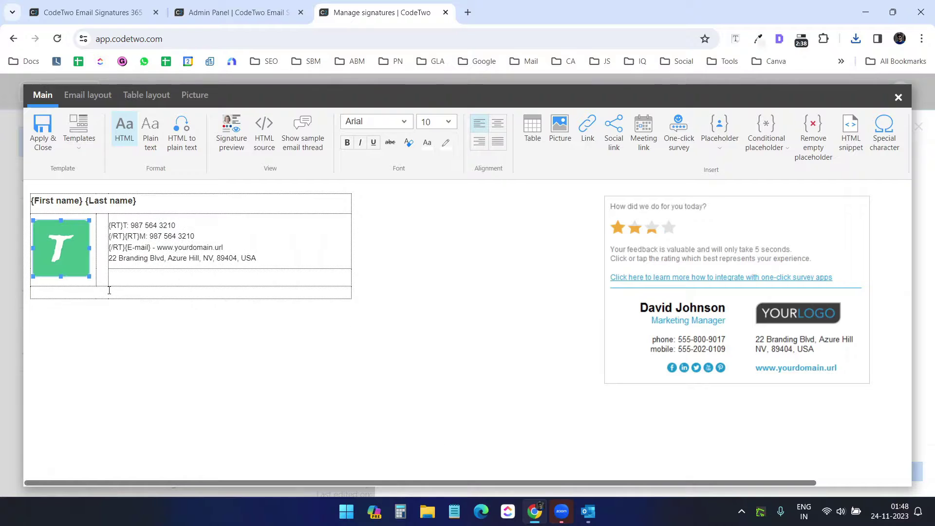
{"action": "left_click", "coordinate": [199, 338]}
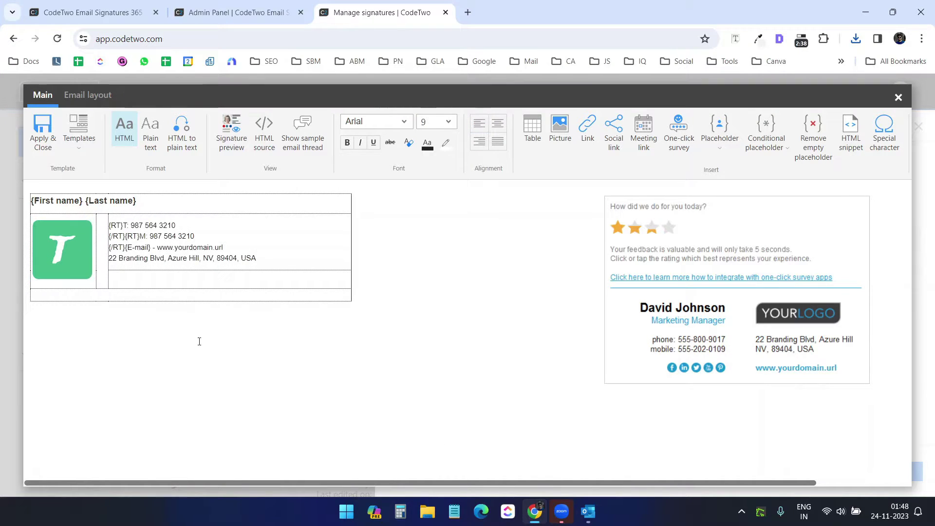
{"action": "left_click", "coordinate": [231, 132]}
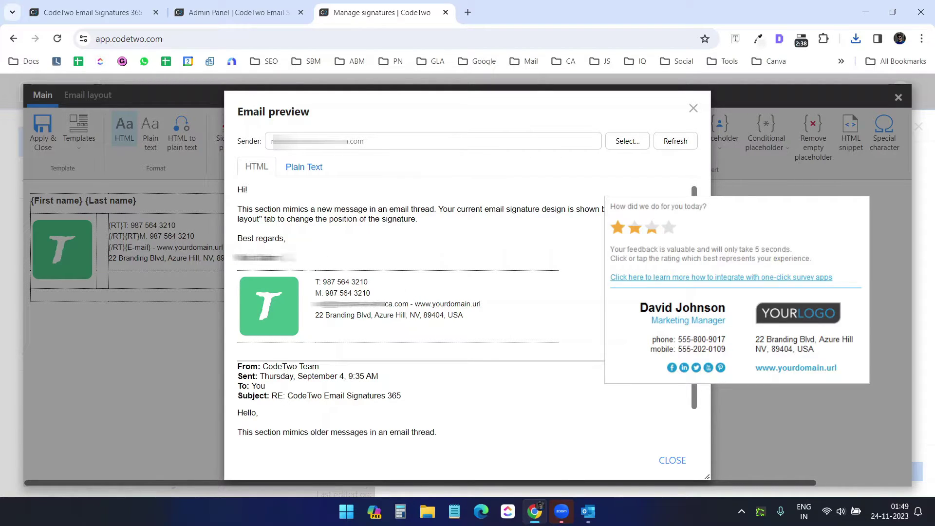
{"action": "mouse_move", "coordinate": [236, 257]}
{"action": "left_mouse_down"}
{"action": "mouse_move", "coordinate": [272, 258]}
{"action": "mouse_move", "coordinate": [340, 291]}
{"action": "left_mouse_up"}
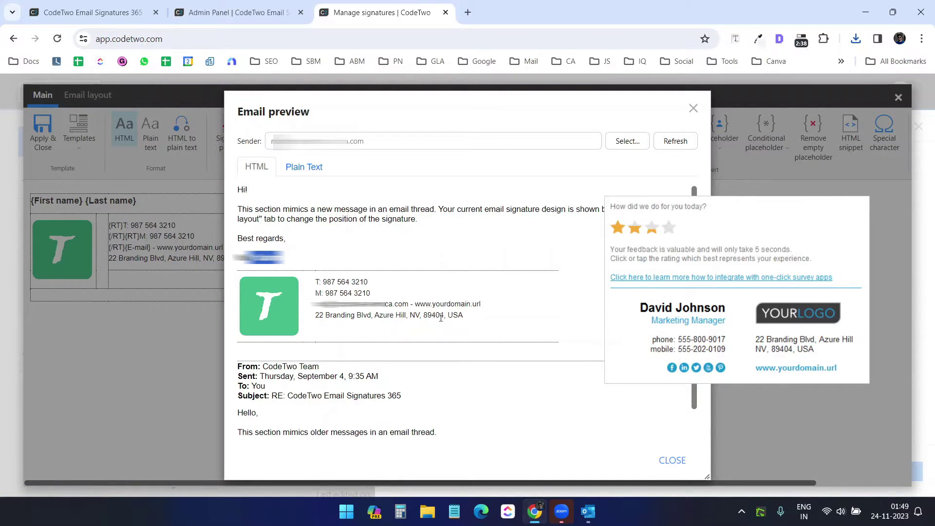
{"action": "left_click", "coordinate": [455, 251]}
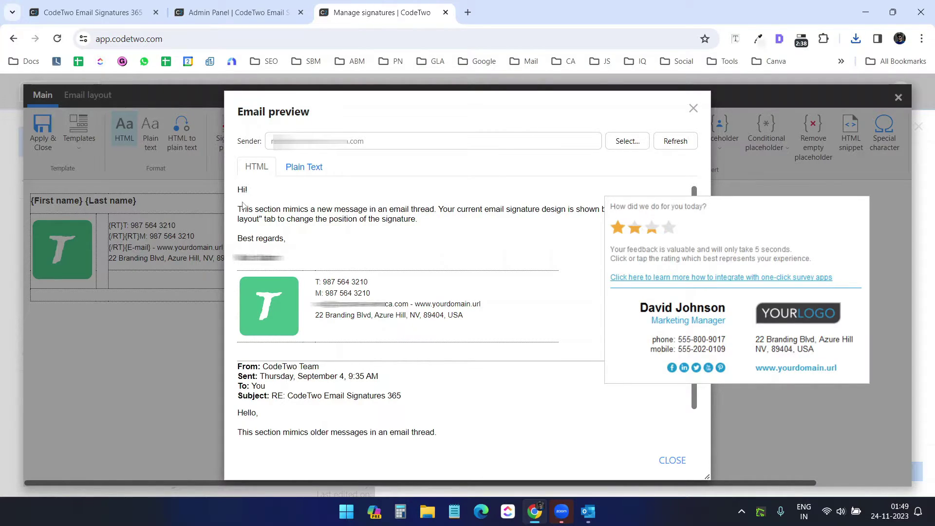
{"action": "left_click_drag", "start_coordinate": [238, 190], "coordinate": [300, 246]}
Apply the signature edits, then Save & Publish the rule, choosing Save Anyway despite undefined recipients
{"action": "left_click", "coordinate": [693, 108]}
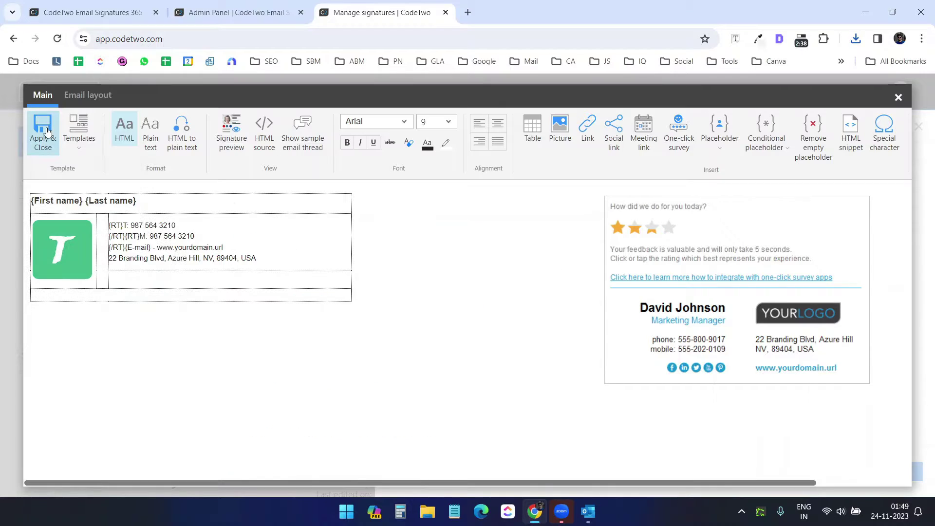
{"action": "left_click", "coordinate": [47, 131]}
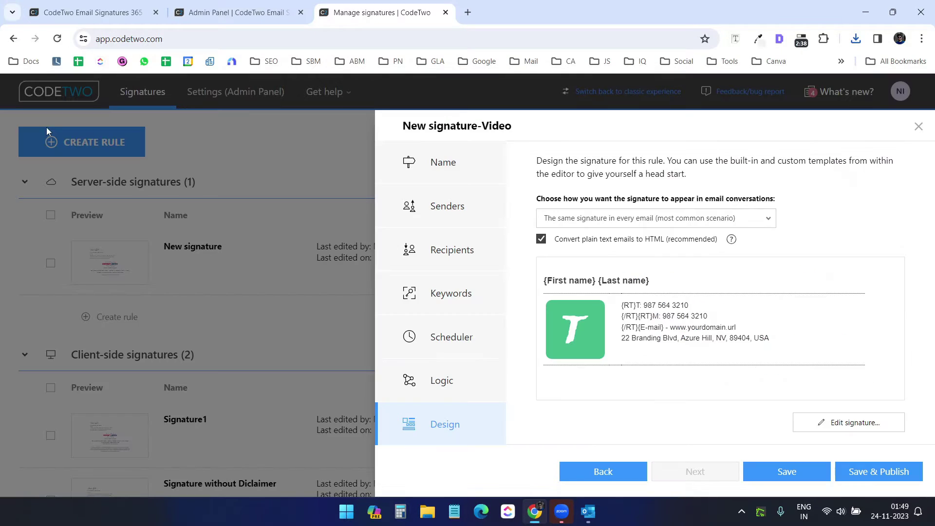
{"action": "left_click", "coordinate": [864, 471]}
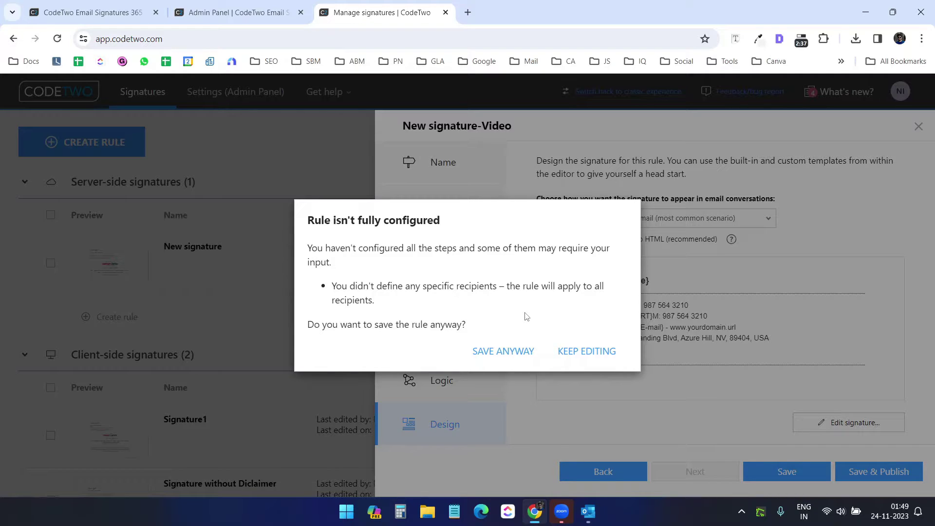
{"action": "left_click", "coordinate": [508, 350]}
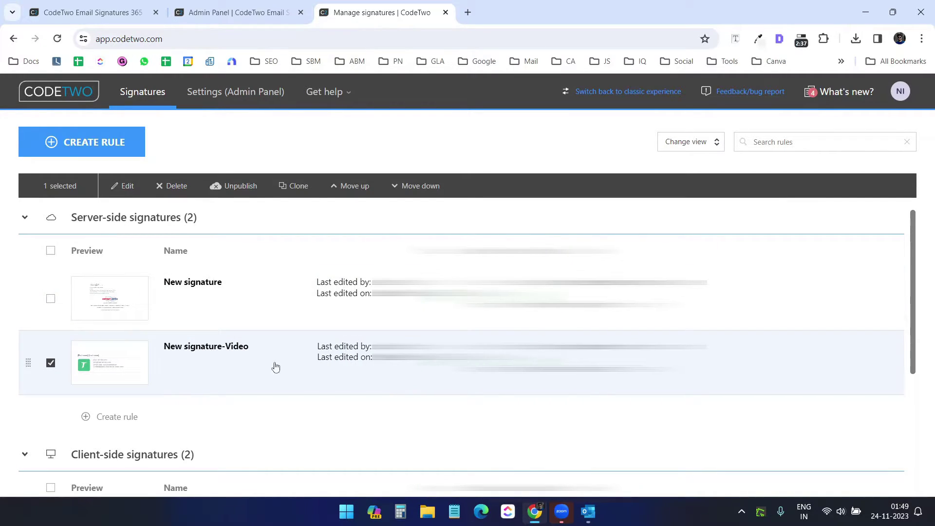
{"action": "scroll", "coordinate": [254, 373], "scroll_direction": "down", "scroll_amount": 1}
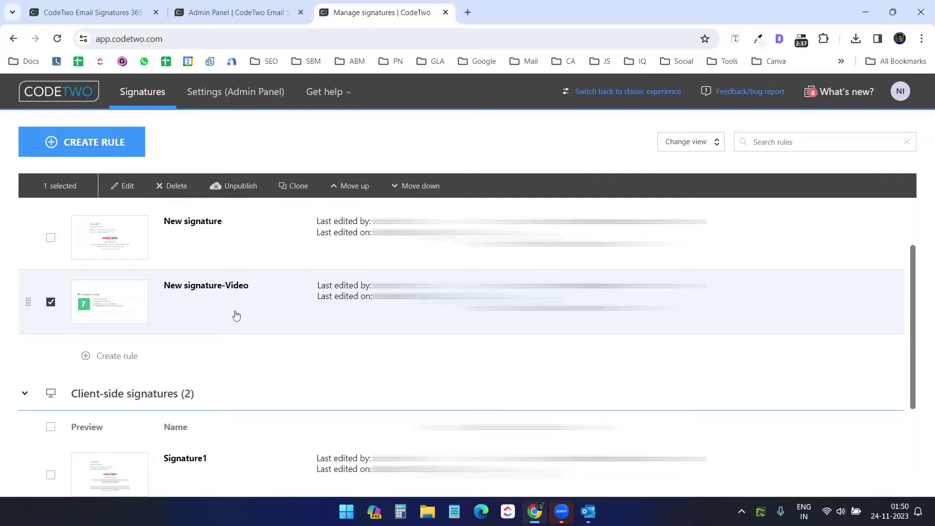
{"action": "left_click", "coordinate": [234, 12]}
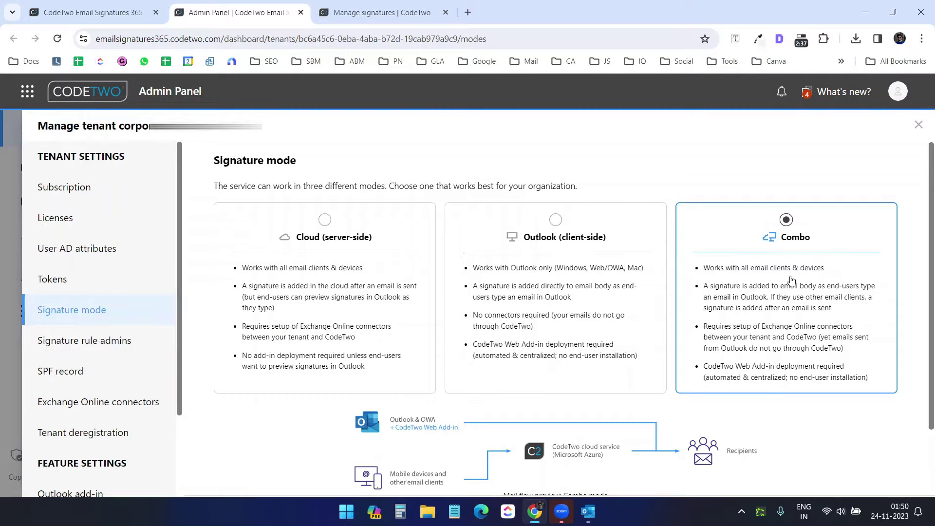
{"action": "left_click", "coordinate": [395, 10]}
{"action": "scroll", "coordinate": [254, 286], "scroll_direction": "down", "scroll_amount": 1}
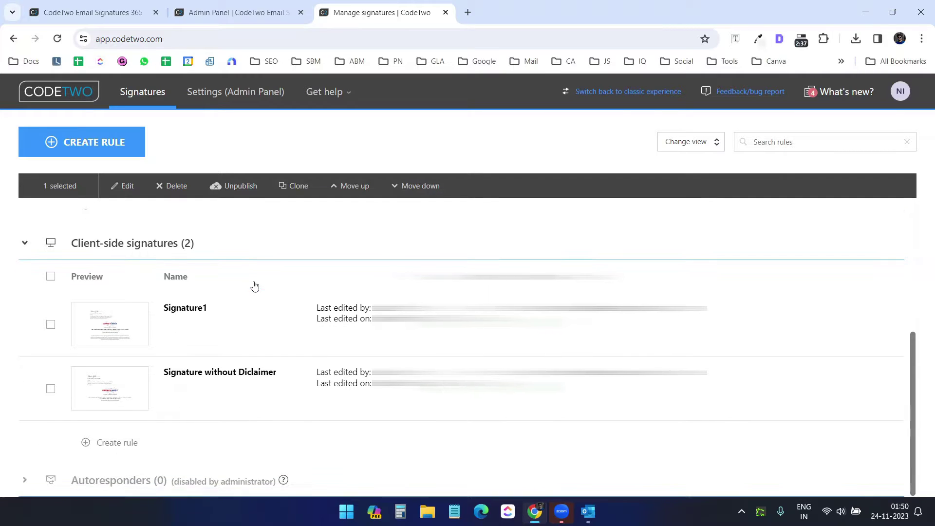
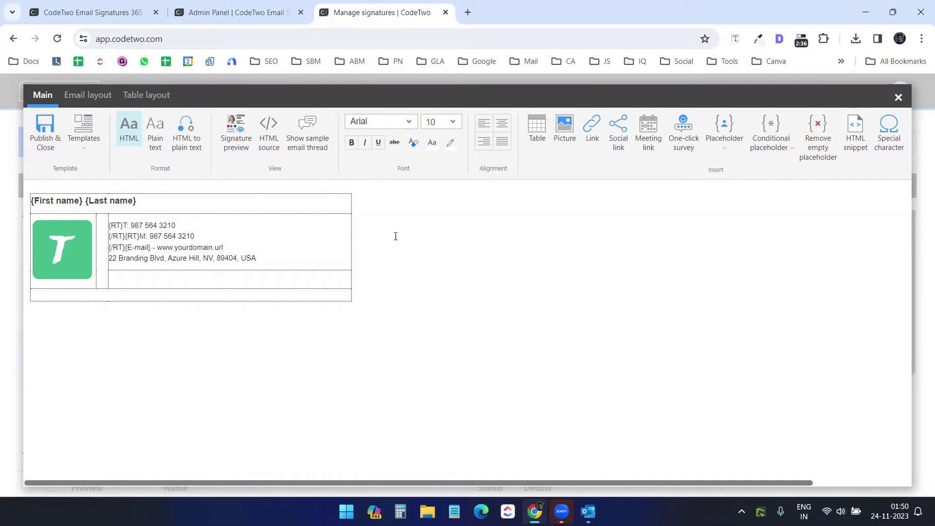
Copy the existing signature's entire HTML source code to the clipboard
{"action": "left_click", "coordinate": [271, 143]}
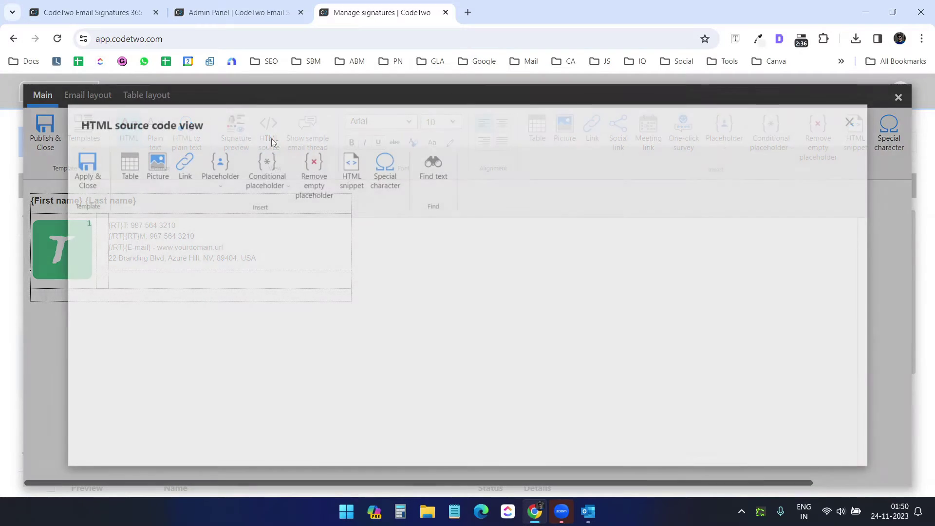
{"action": "left_click", "coordinate": [456, 306]}
{"action": "key", "text": "ctrl+a"}
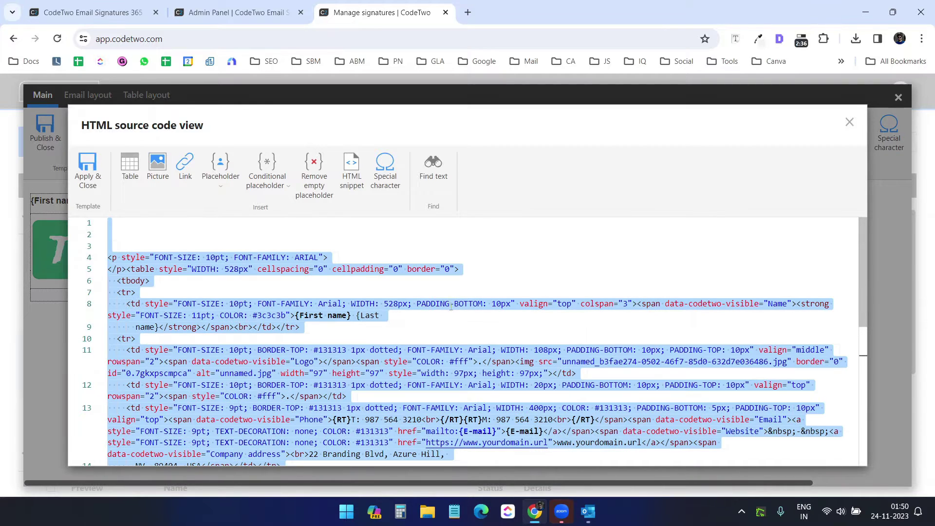
{"action": "right_click", "coordinate": [204, 308]}
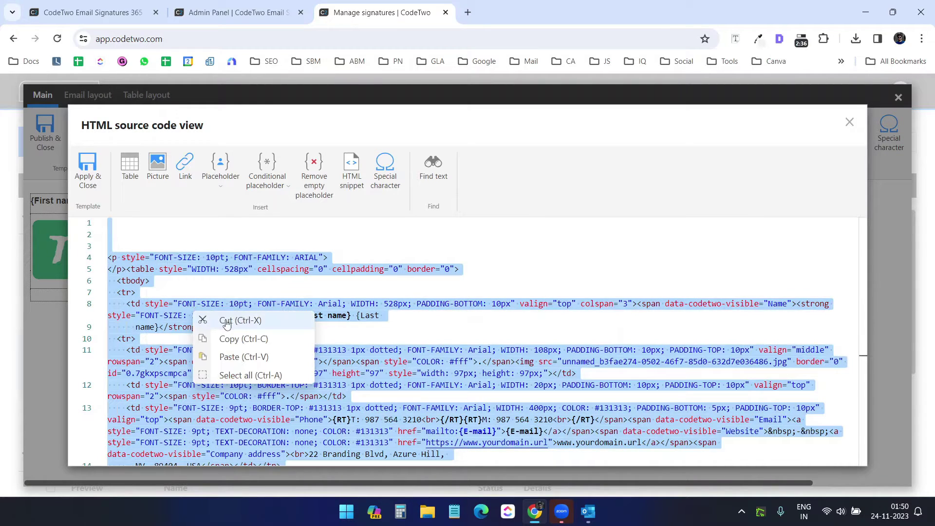
{"action": "left_click", "coordinate": [235, 336]}
Close the source view and the signature editor, answering the save prompt
{"action": "left_click", "coordinate": [848, 123]}
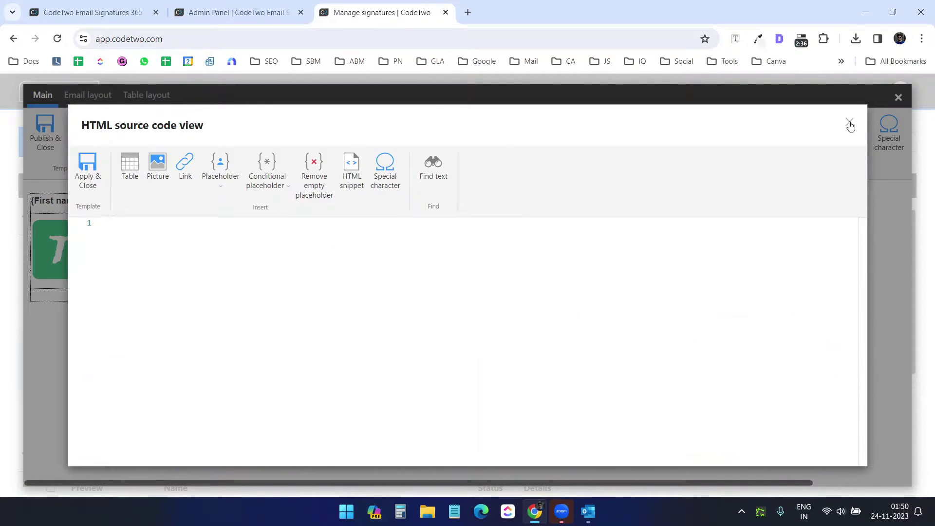
{"action": "left_click", "coordinate": [898, 97]}
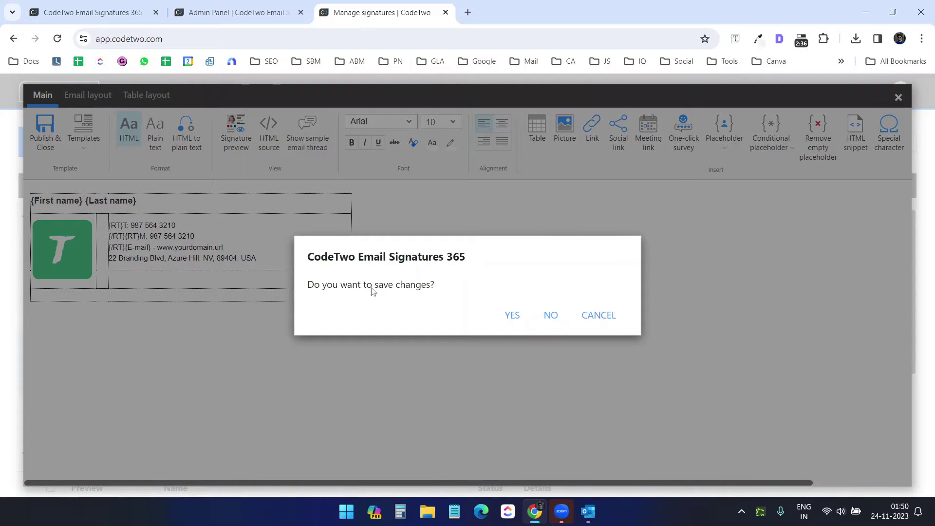
{"action": "left_click", "coordinate": [552, 315]}
{"action": "scroll", "coordinate": [185, 394], "scroll_direction": "down", "scroll_amount": 1}
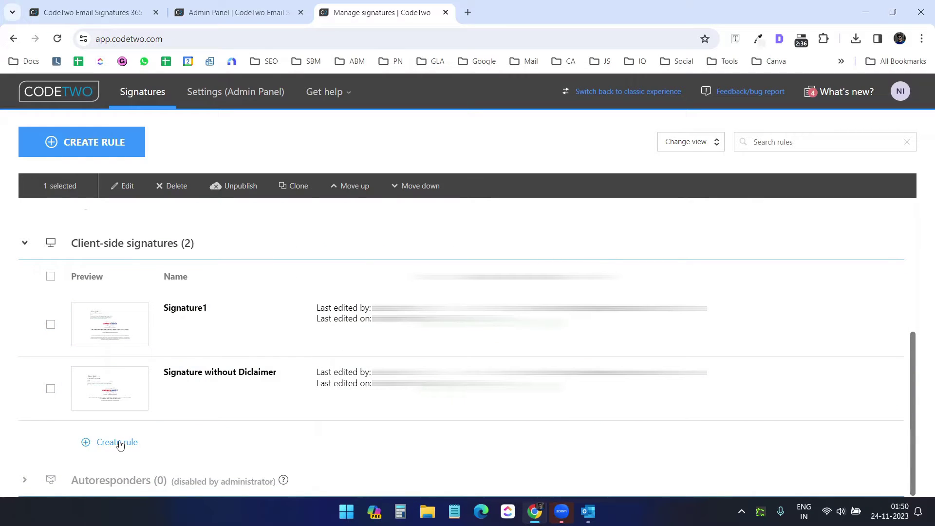
Create a rule named New signature-video-outlook with one selected user as sender
{"action": "left_click", "coordinate": [119, 443]}
{"action": "left_click", "coordinate": [612, 217]}
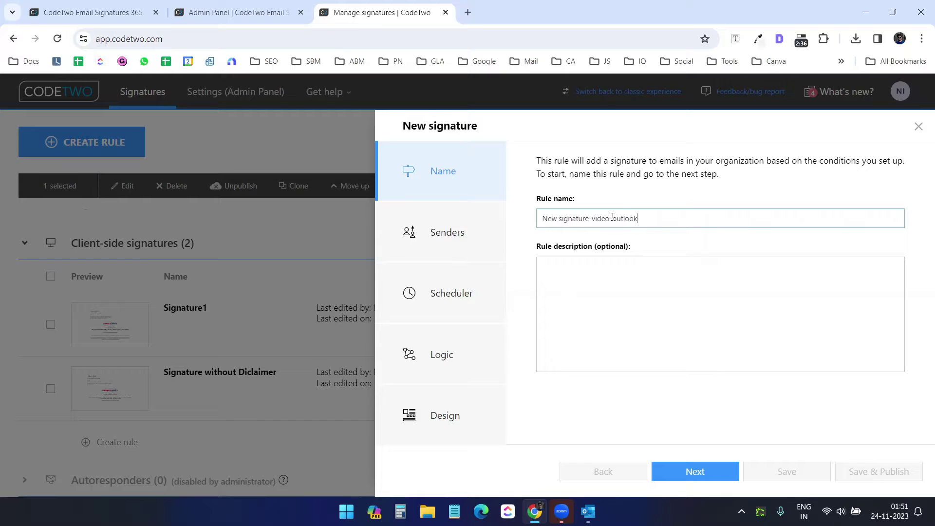
{"action": "left_click", "coordinate": [480, 240]}
{"action": "left_click", "coordinate": [596, 335]}
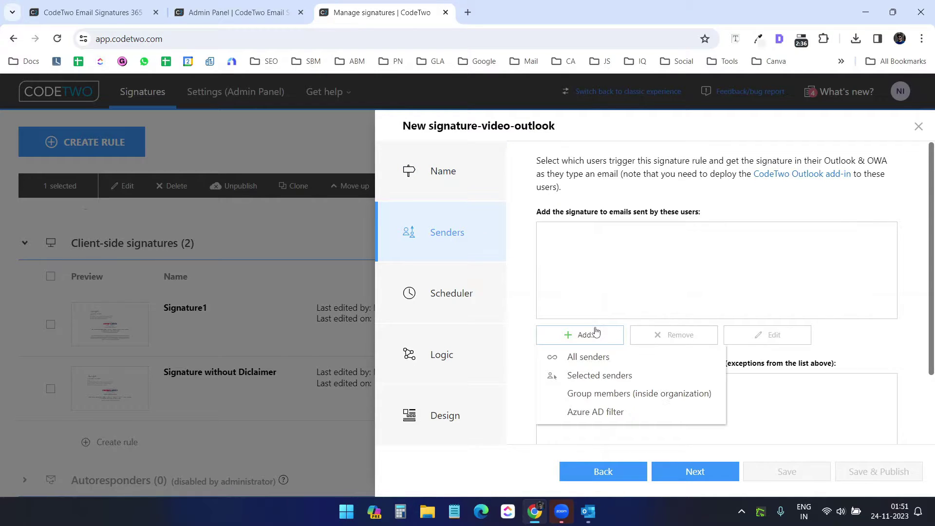
{"action": "left_click", "coordinate": [599, 373]}
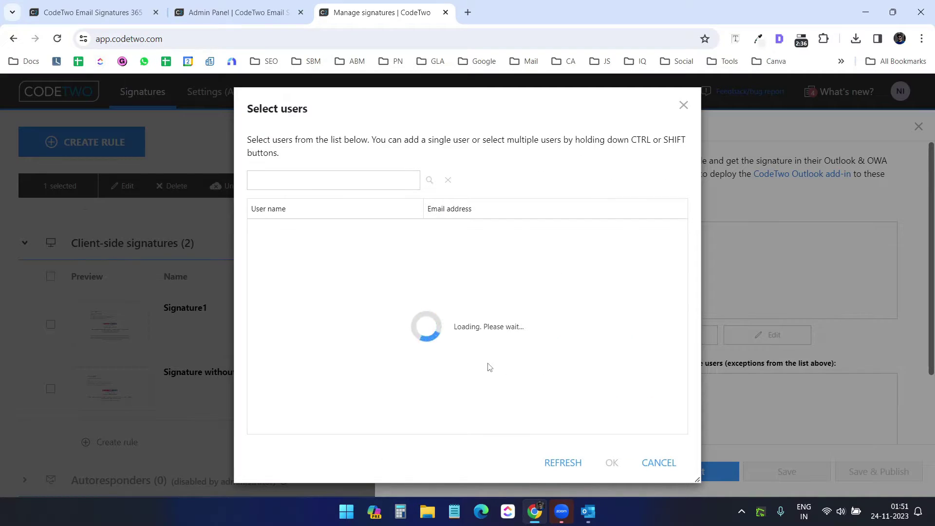
{"action": "left_click", "coordinate": [535, 328]}
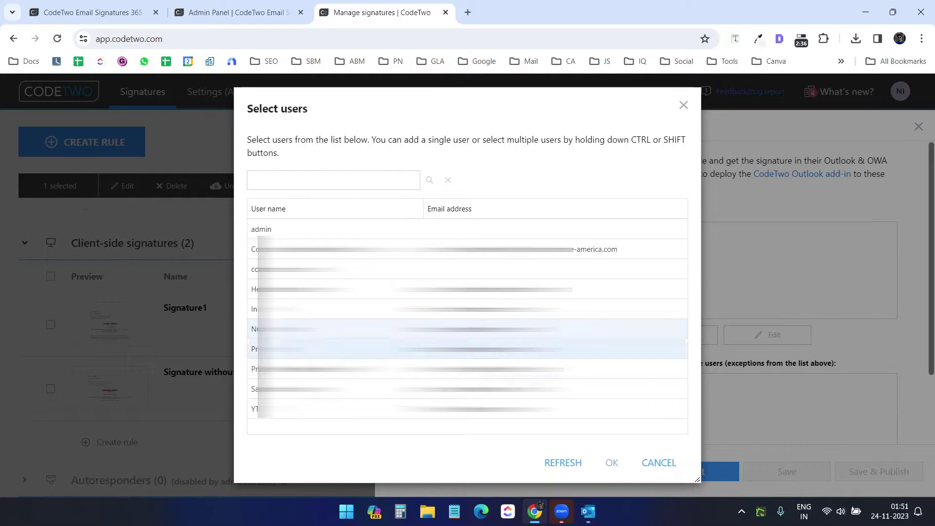
{"action": "left_click", "coordinate": [612, 465]}
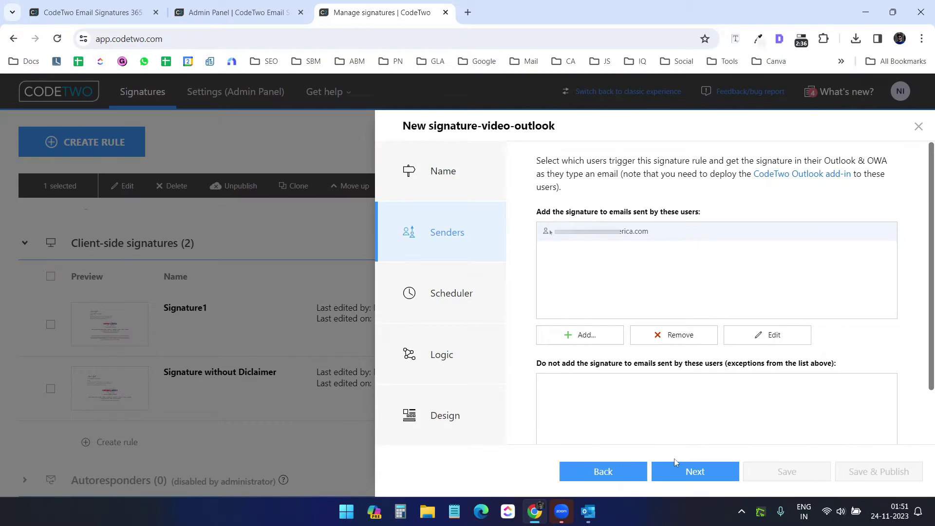
Advance past Scheduler and Logic to the design step and open the signature editor
{"action": "left_click", "coordinate": [703, 475]}
{"action": "left_click", "coordinate": [715, 475]}
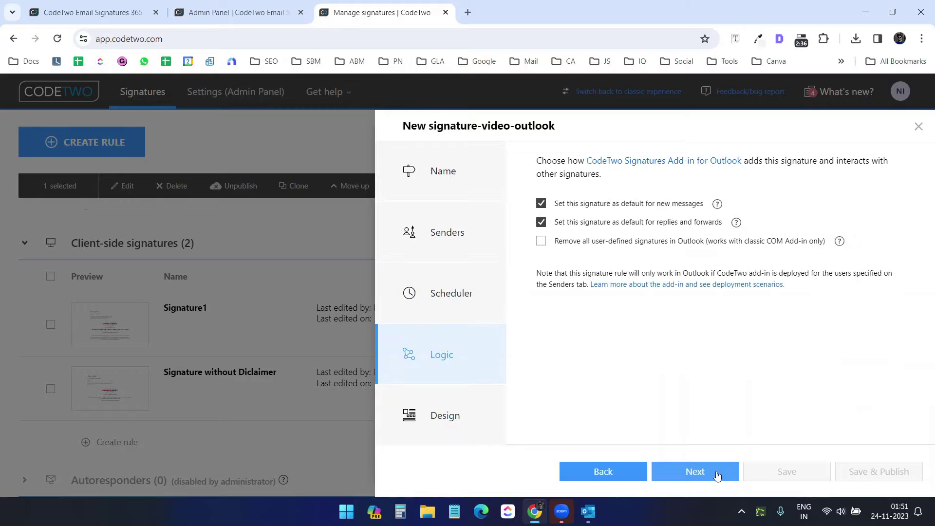
{"action": "left_click", "coordinate": [716, 476]}
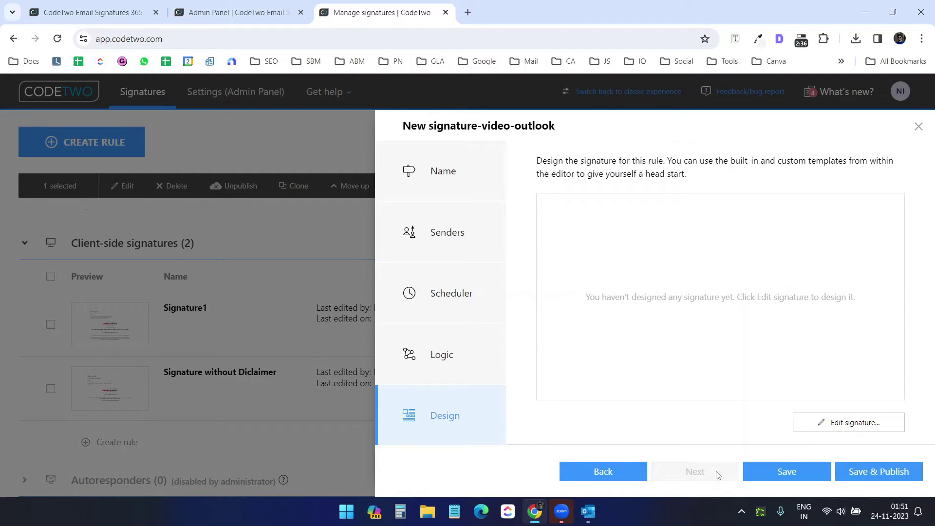
{"action": "left_click", "coordinate": [838, 425]}
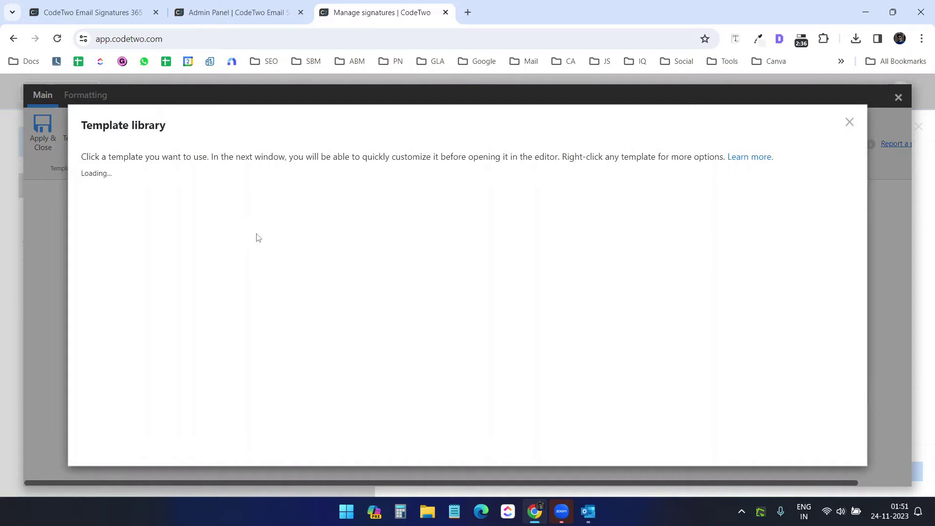
Paste the copied HTML into the new signature's source and apply it
{"action": "left_click", "coordinate": [849, 123]}
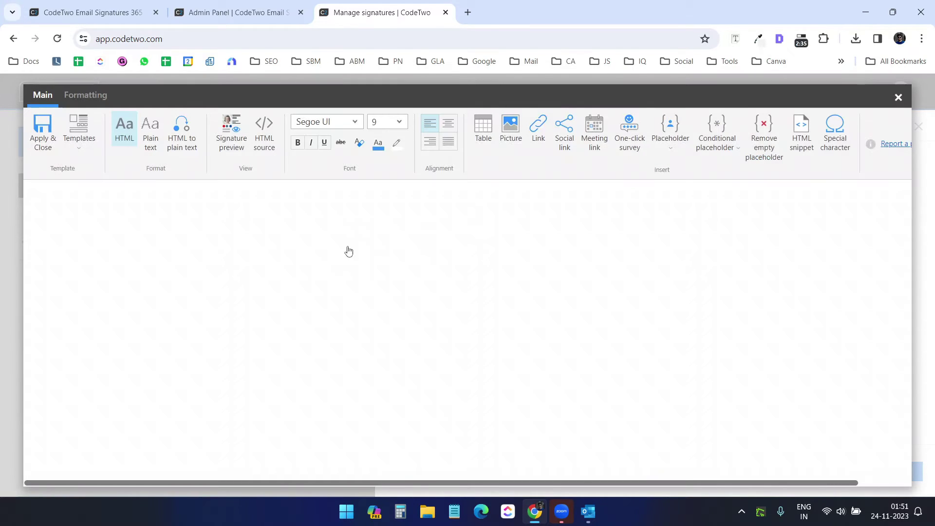
{"action": "left_click", "coordinate": [276, 154]}
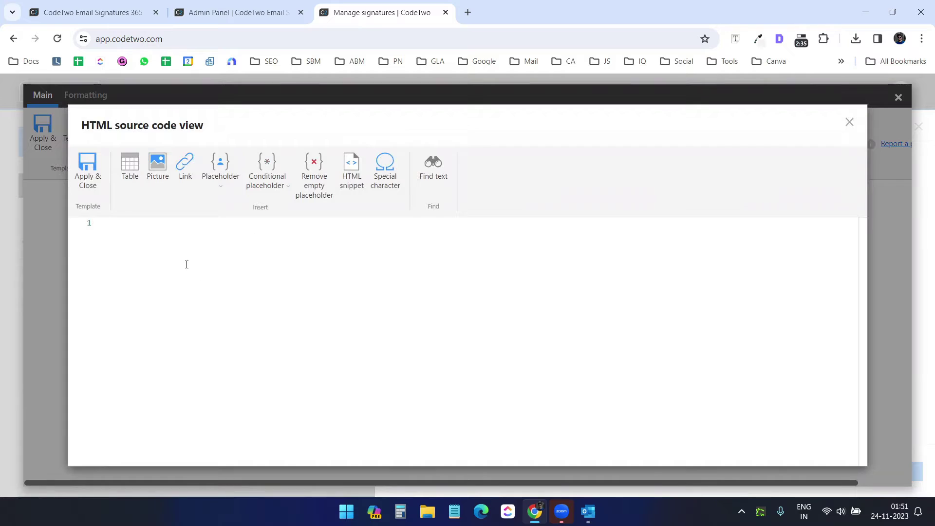
{"action": "right_click", "coordinate": [186, 265]}
{"action": "left_click", "coordinate": [220, 311]}
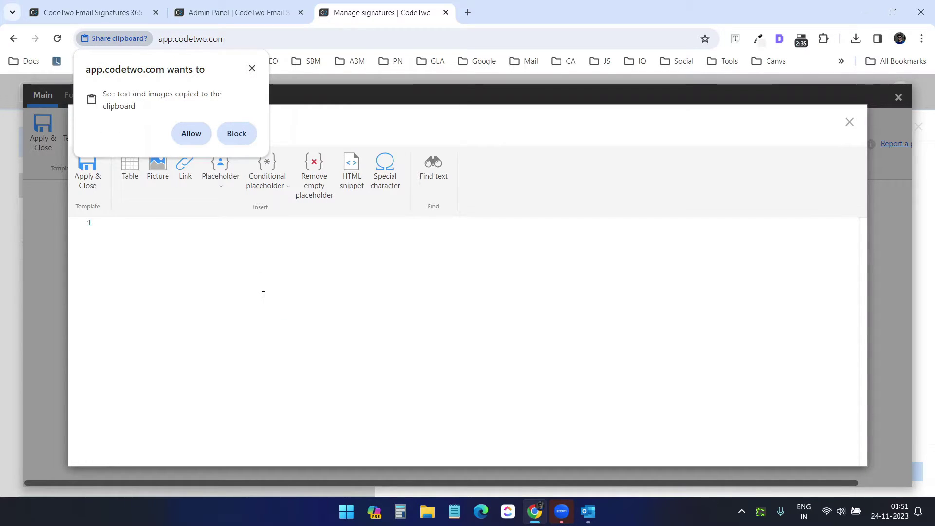
{"action": "left_click", "coordinate": [190, 134]}
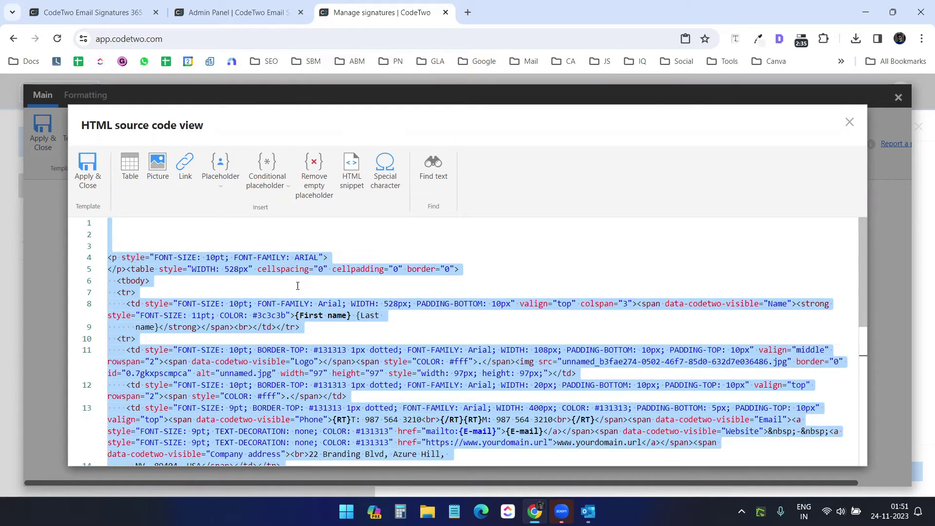
{"action": "left_click", "coordinate": [88, 170]}
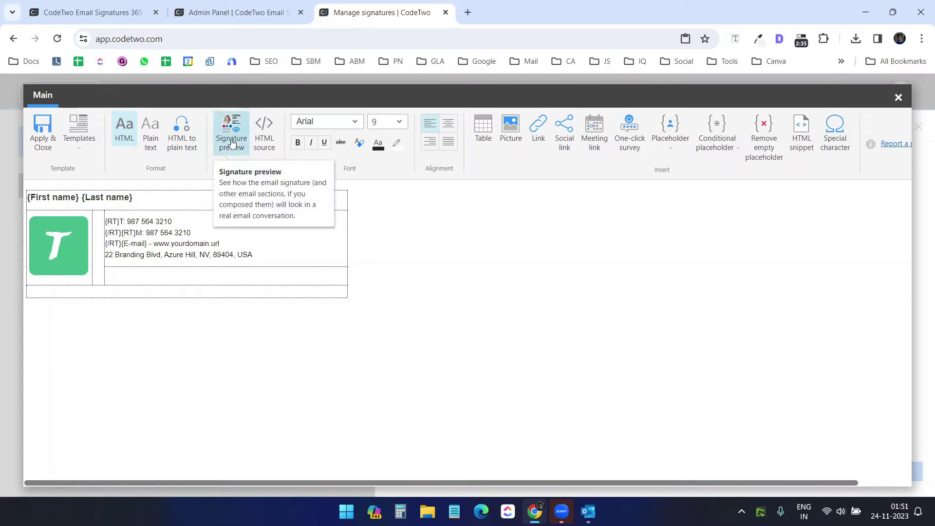
Preview the signature in a sample email, then save it despite no plain-text version
{"action": "left_click", "coordinate": [231, 142]}
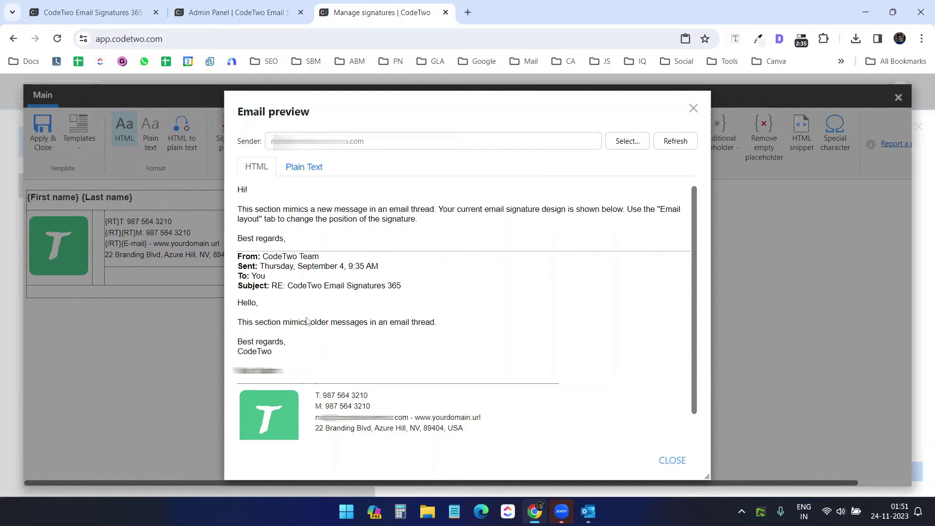
{"action": "scroll", "coordinate": [307, 321], "scroll_direction": "down", "scroll_amount": 1}
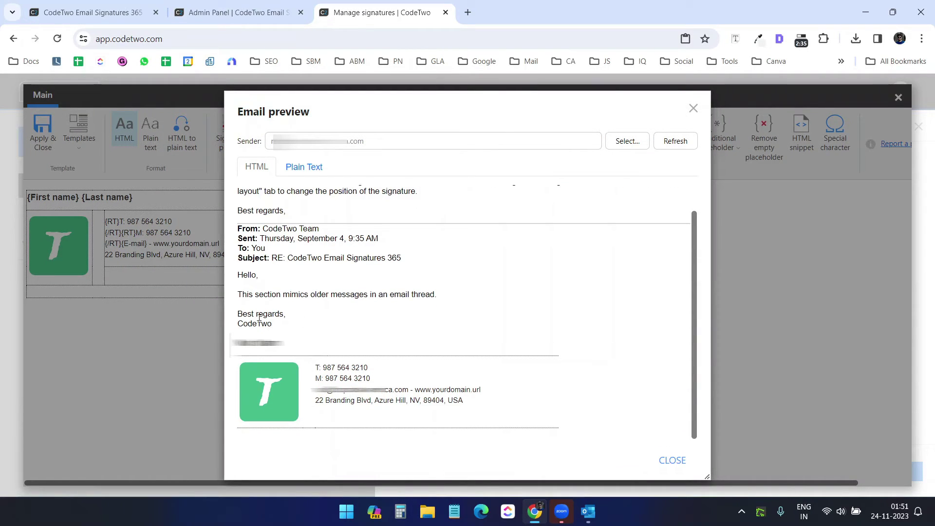
{"action": "left_click", "coordinate": [693, 108]}
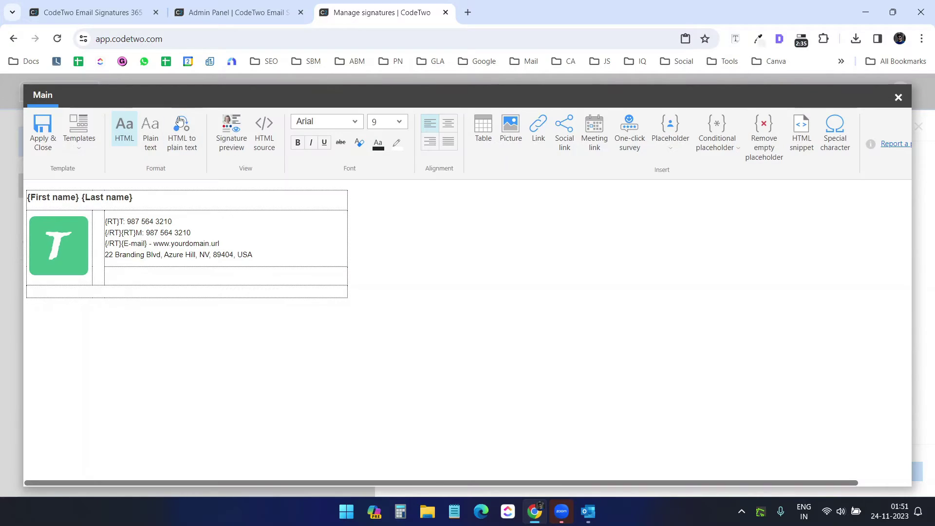
{"action": "left_click", "coordinate": [44, 145]}
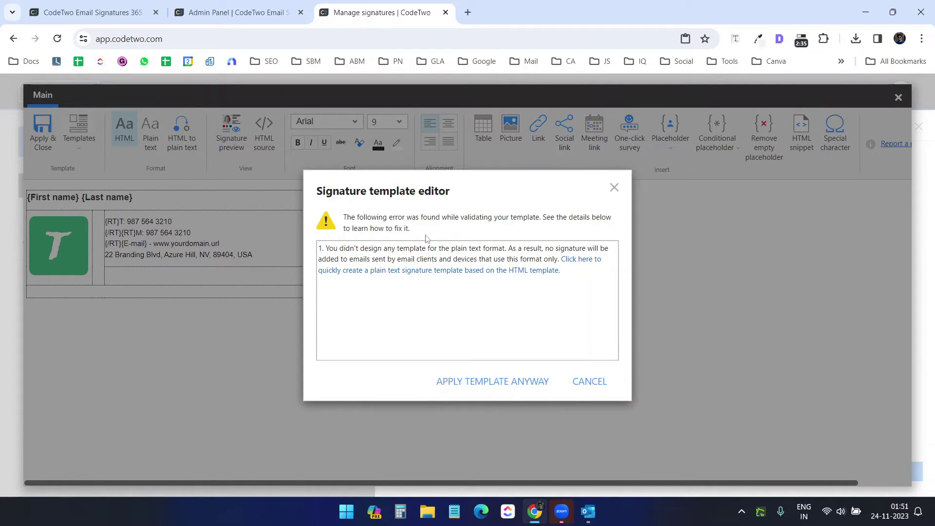
{"action": "left_click", "coordinate": [495, 382]}
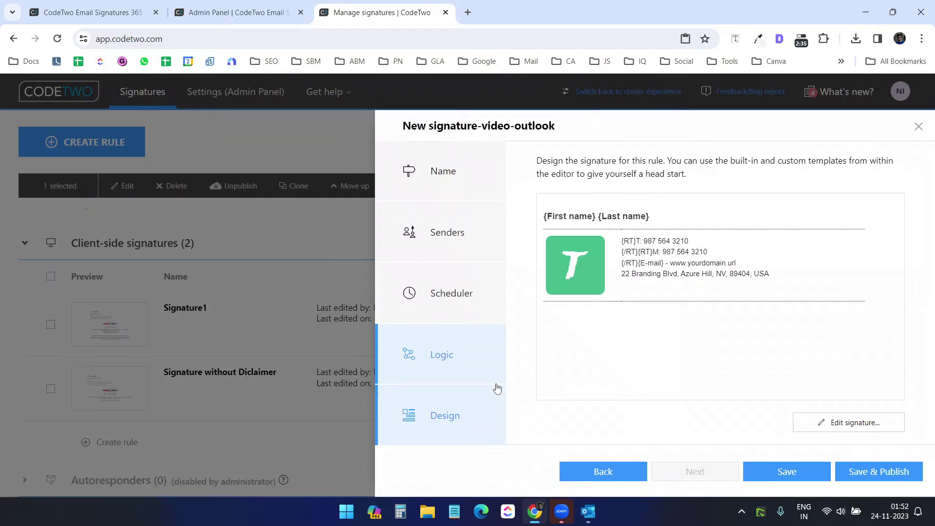
Save and publish New signature-video-outlook and find it among the client-side signatures
{"action": "left_click", "coordinate": [874, 471]}
{"action": "scroll", "coordinate": [225, 340], "scroll_direction": "up", "scroll_amount": 1}
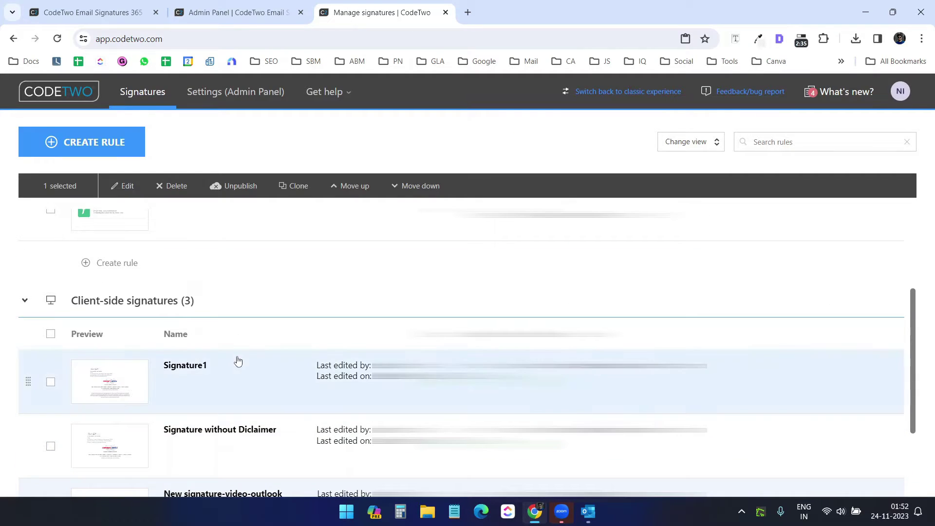
{"action": "scroll", "coordinate": [105, 255], "scroll_direction": "down", "scroll_amount": 1}
{"action": "scroll", "coordinate": [201, 277], "scroll_direction": "down", "scroll_amount": 1}
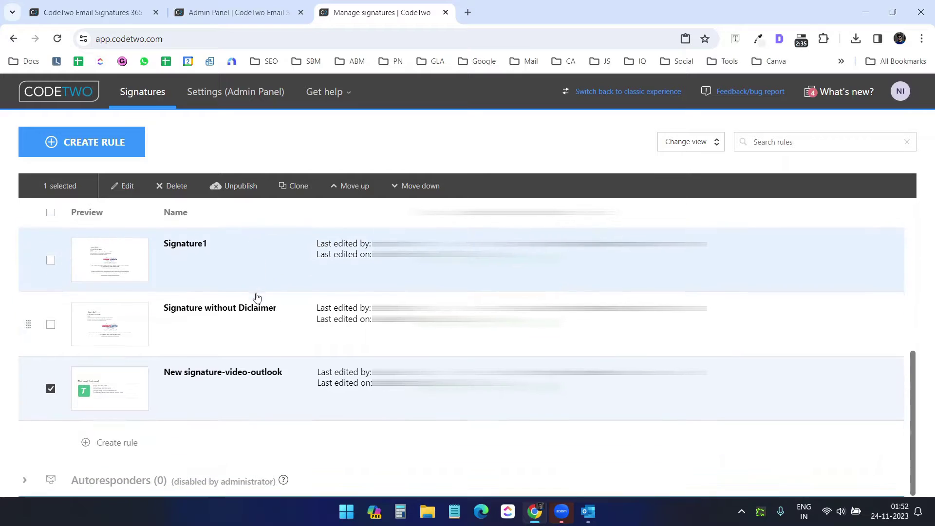
Create a rule named New signature-video3 with one selected user as sender
{"action": "left_click", "coordinate": [117, 442]}
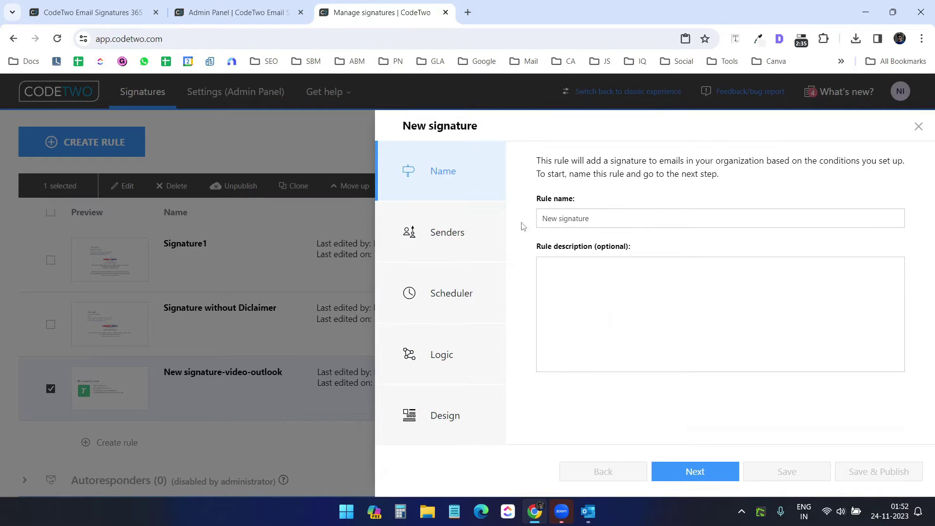
{"action": "left_click", "coordinate": [608, 219]}
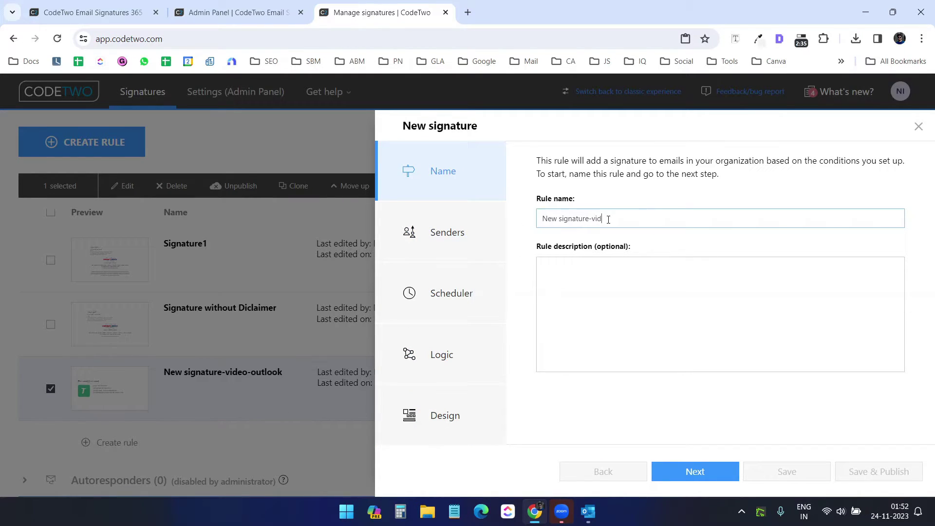
{"action": "type", "text": "-video3"}
{"action": "left_click", "coordinate": [482, 234]}
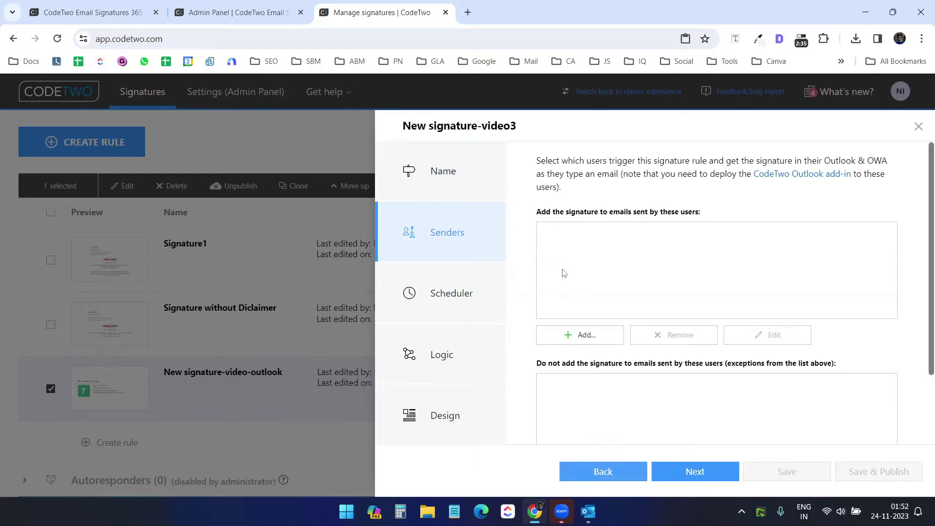
{"action": "left_click", "coordinate": [585, 341]}
{"action": "left_click", "coordinate": [598, 374]}
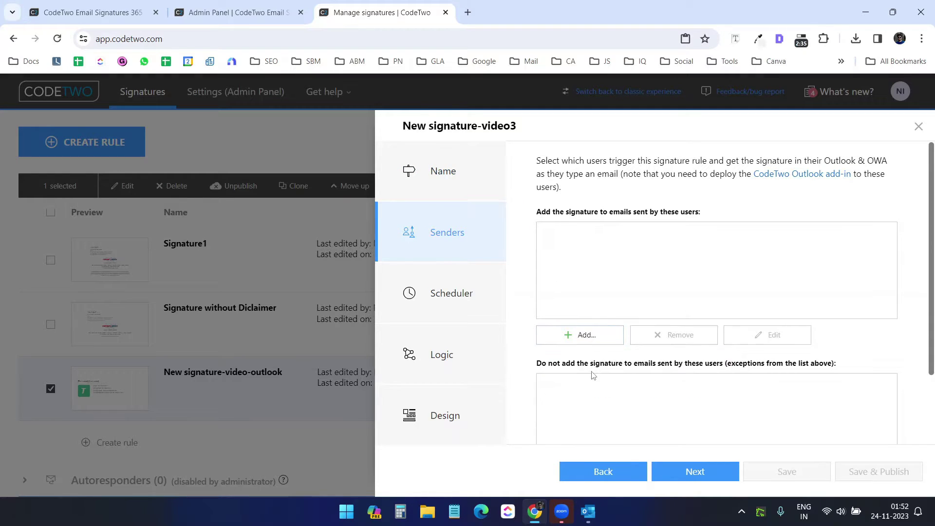
{"action": "left_click", "coordinate": [292, 329]}
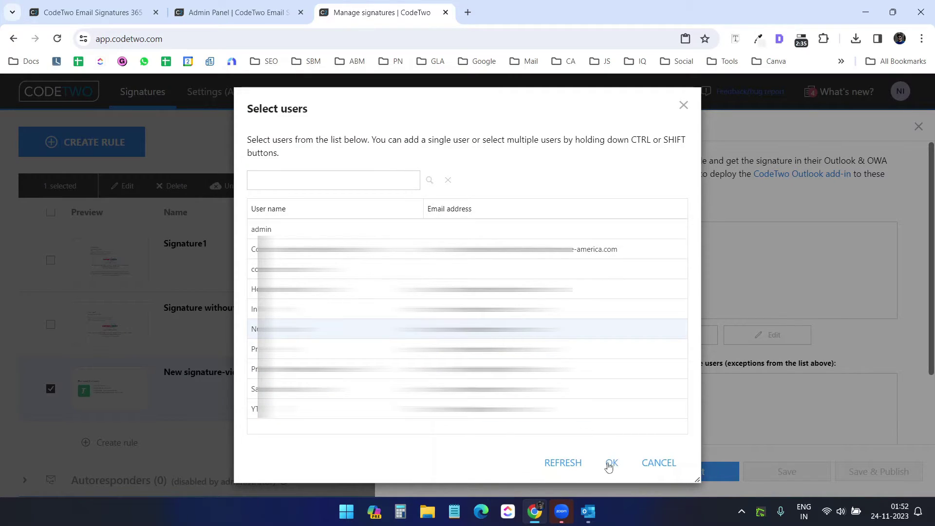
{"action": "left_click", "coordinate": [611, 464]}
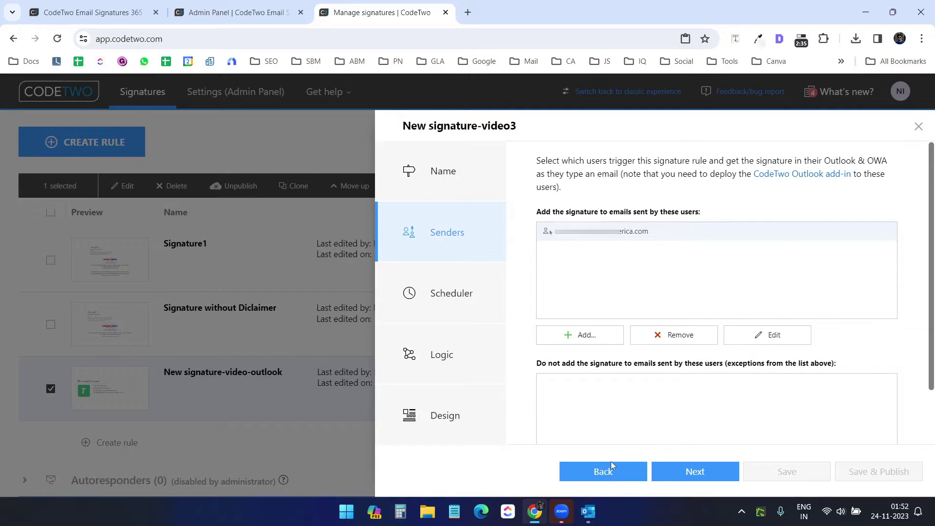
Advance to the design step and open a library template for editing
{"action": "left_click", "coordinate": [694, 472]}
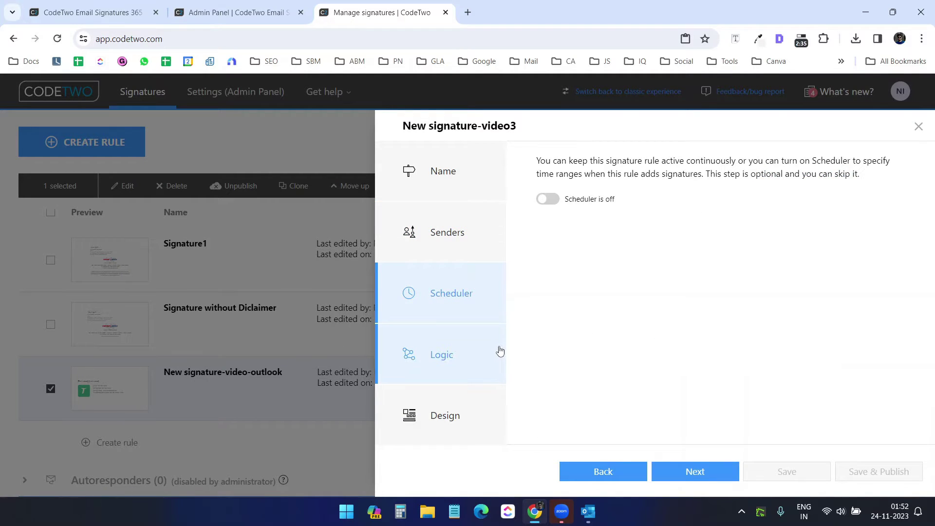
{"action": "left_click", "coordinate": [693, 472]}
{"action": "left_click", "coordinate": [696, 472]}
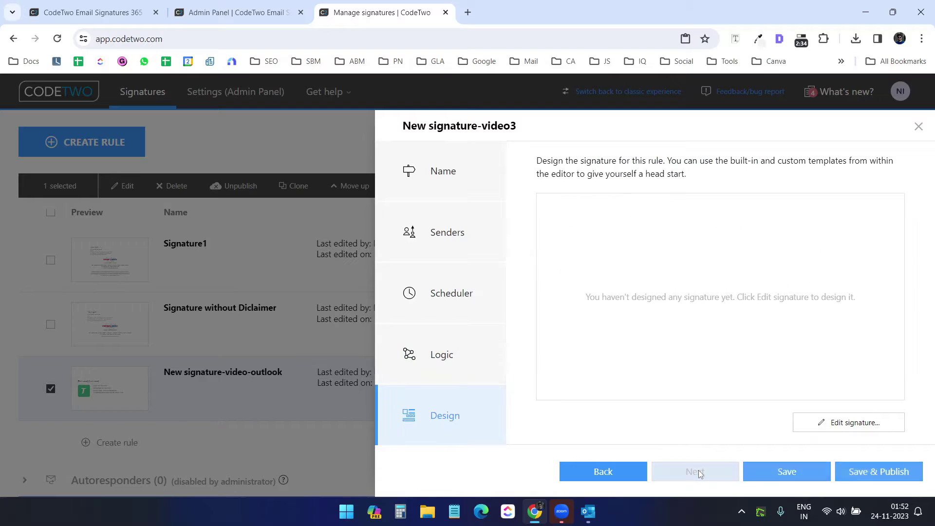
{"action": "left_click", "coordinate": [847, 423]}
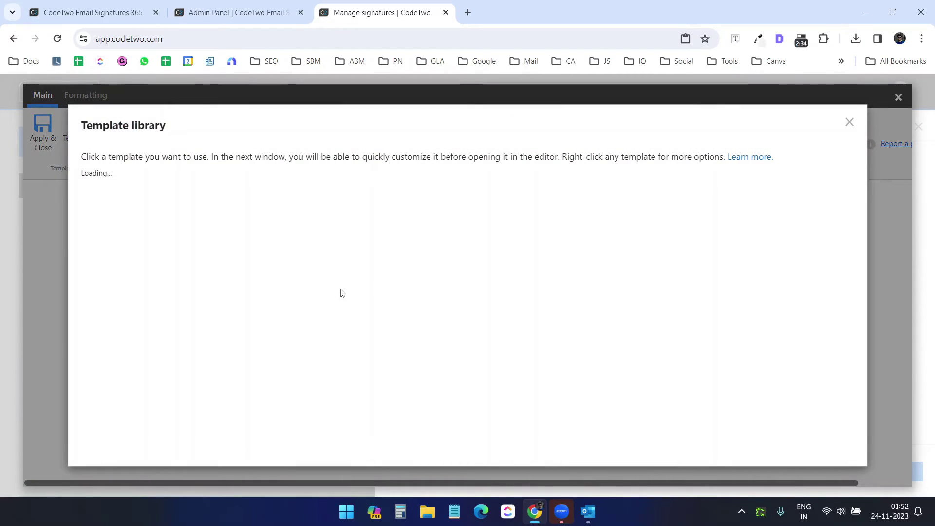
{"action": "scroll", "coordinate": [415, 294], "scroll_direction": "down", "scroll_amount": 1}
{"action": "scroll", "coordinate": [415, 294], "scroll_direction": "down", "scroll_amount": 5}
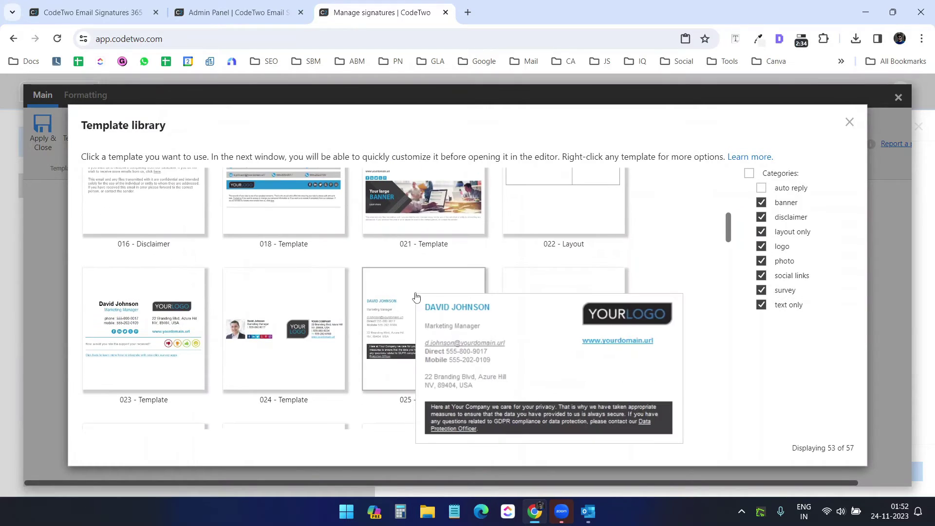
{"action": "scroll", "coordinate": [414, 298], "scroll_direction": "up", "scroll_amount": 2}
{"action": "left_click", "coordinate": [277, 281]}
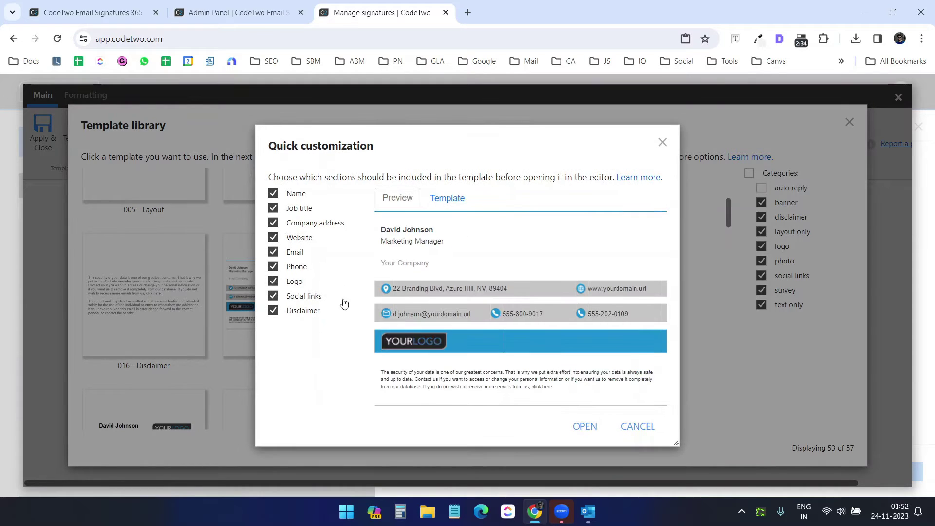
{"action": "left_click", "coordinate": [584, 426]}
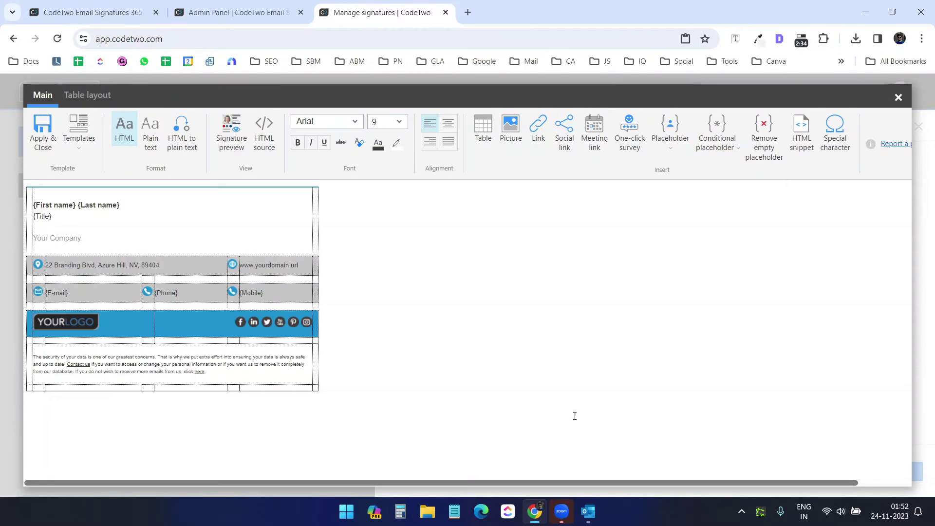
Delete the {Title} line, apply the signature, and save and publish the rule
{"action": "left_click_drag", "start_coordinate": [51, 216], "coordinate": [36, 216]}
{"action": "key", "text": "Delete"}
{"action": "left_click", "coordinate": [35, 133]}
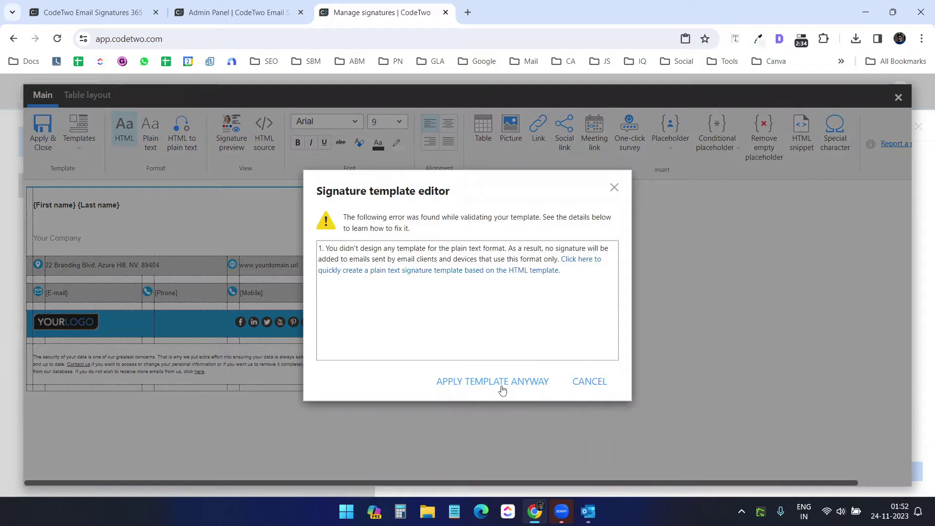
{"action": "left_click", "coordinate": [500, 382]}
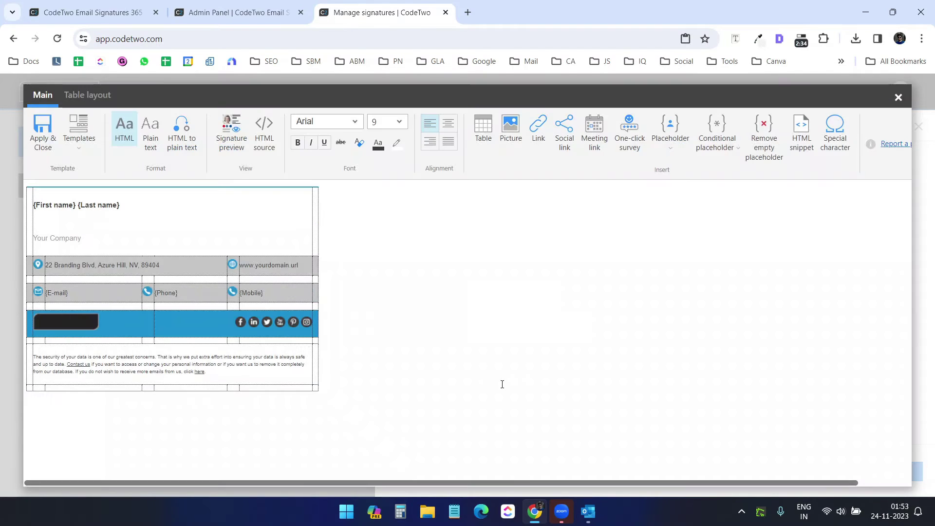
{"action": "left_click", "coordinate": [856, 470]}
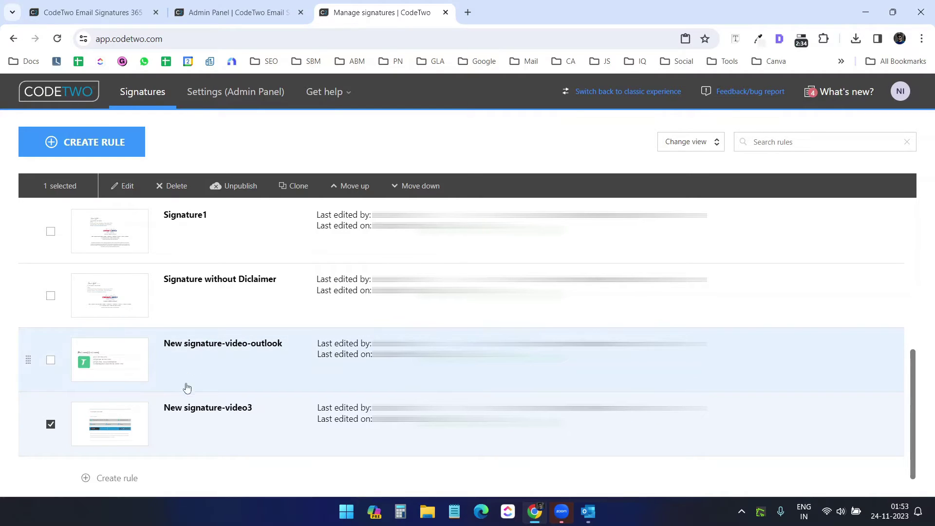
{"action": "left_click", "coordinate": [588, 511]}
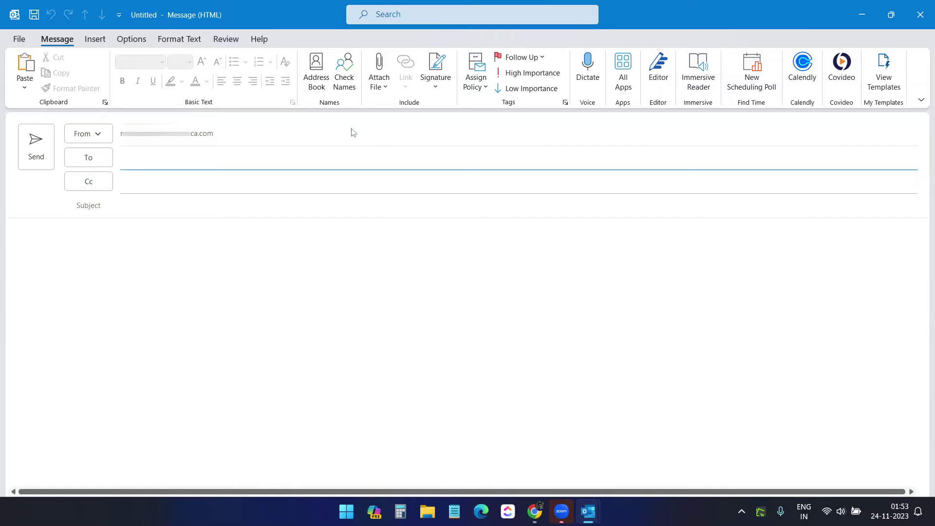
Search the add-in store for 'codetwo' and add CodeTwo for Outlook
{"action": "left_click", "coordinate": [627, 91]}
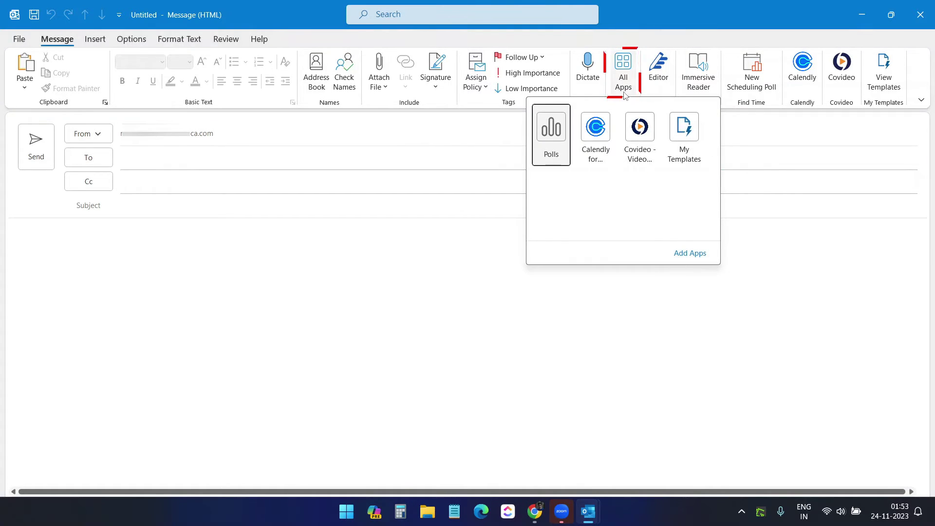
{"action": "left_click", "coordinate": [695, 256]}
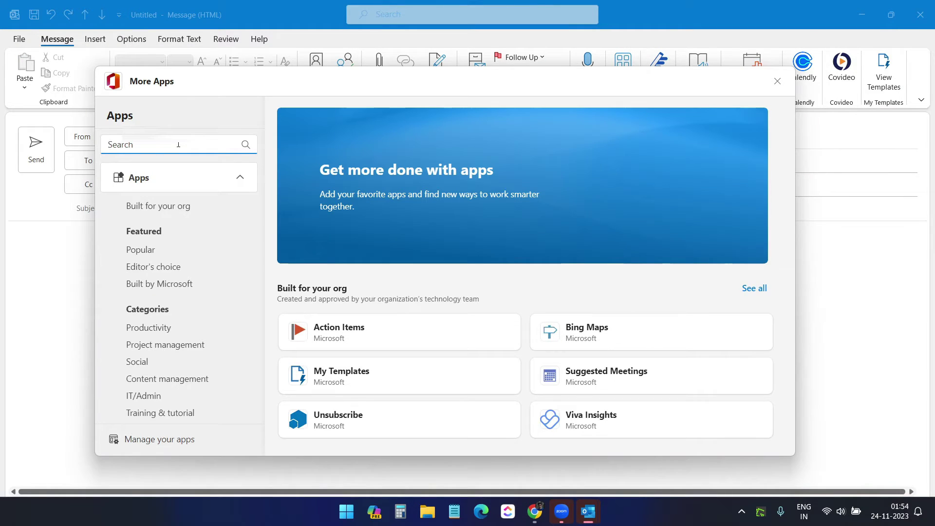
{"action": "type", "text": "code"}
{"action": "key", "text": "Return"}
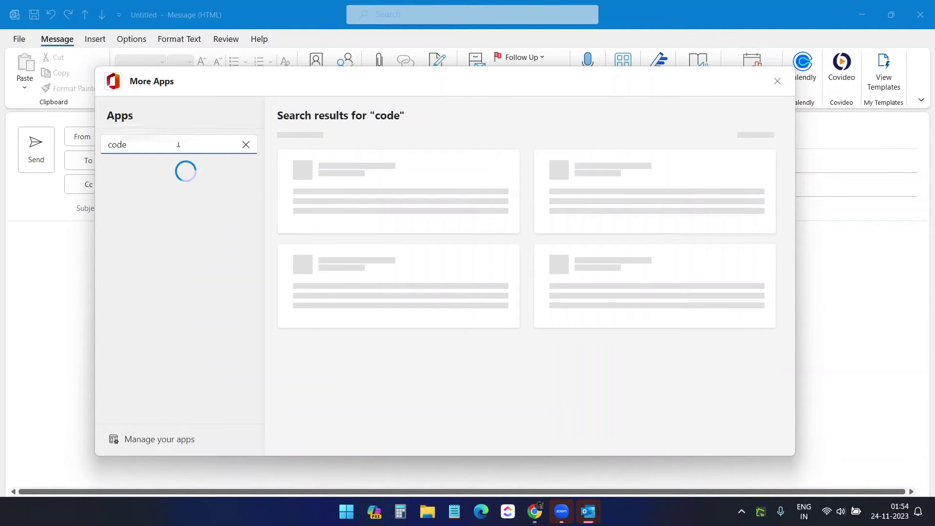
{"action": "type", "text": "two"}
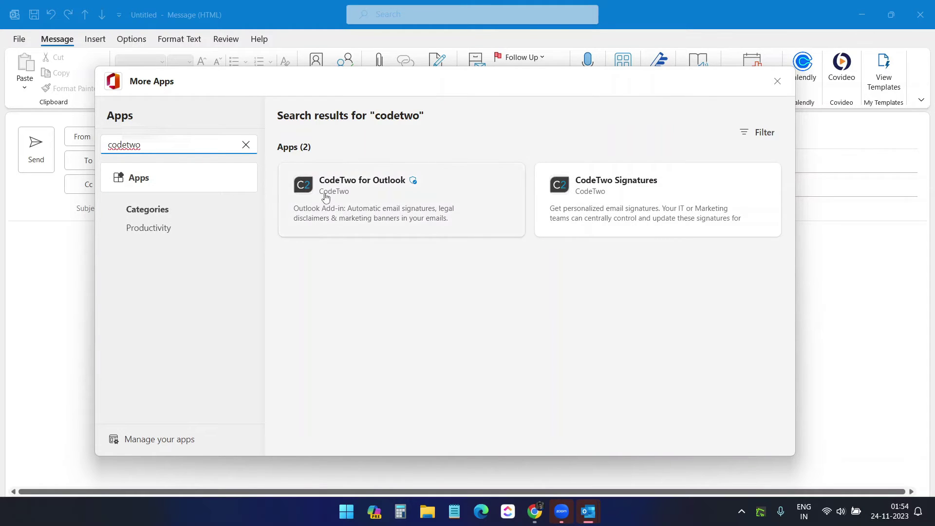
{"action": "left_click", "coordinate": [362, 195]}
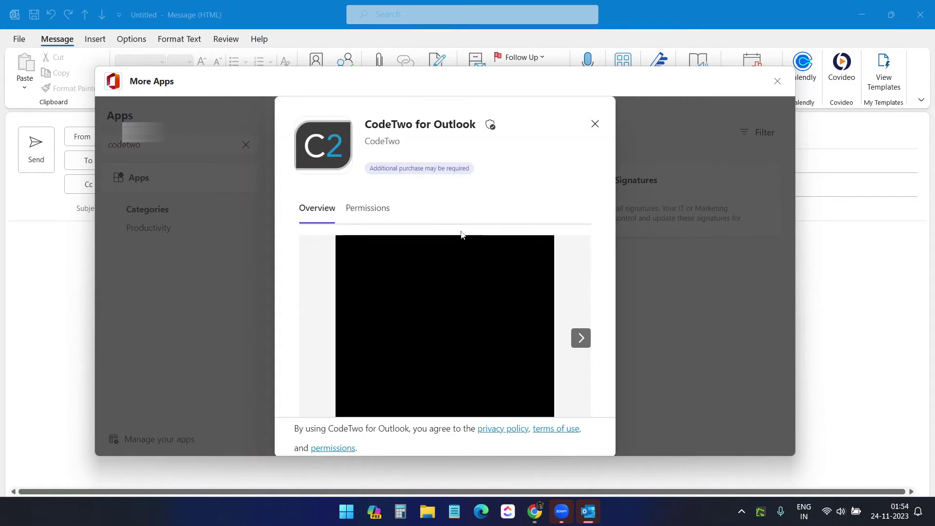
{"action": "left_click", "coordinate": [424, 164]}
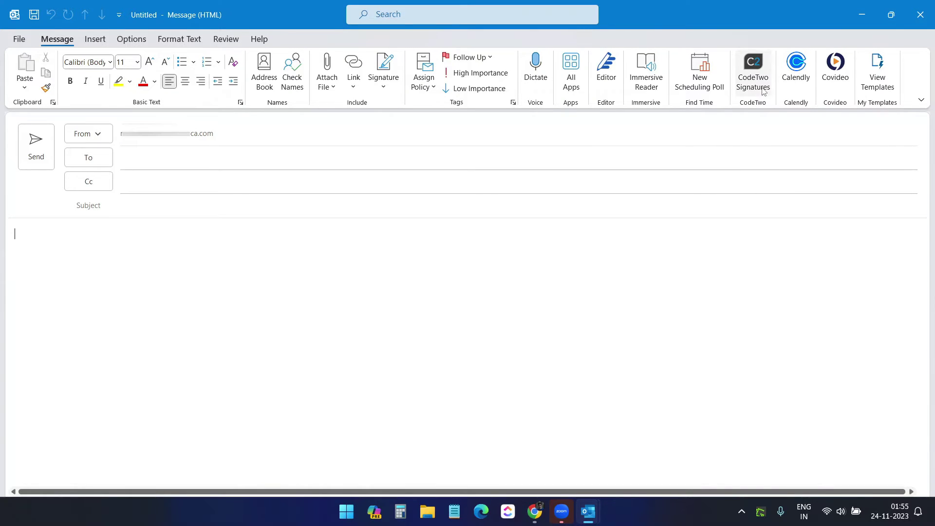
Open the CodeTwo Signatures pane and check it against the signature rules page
{"action": "left_click", "coordinate": [757, 82]}
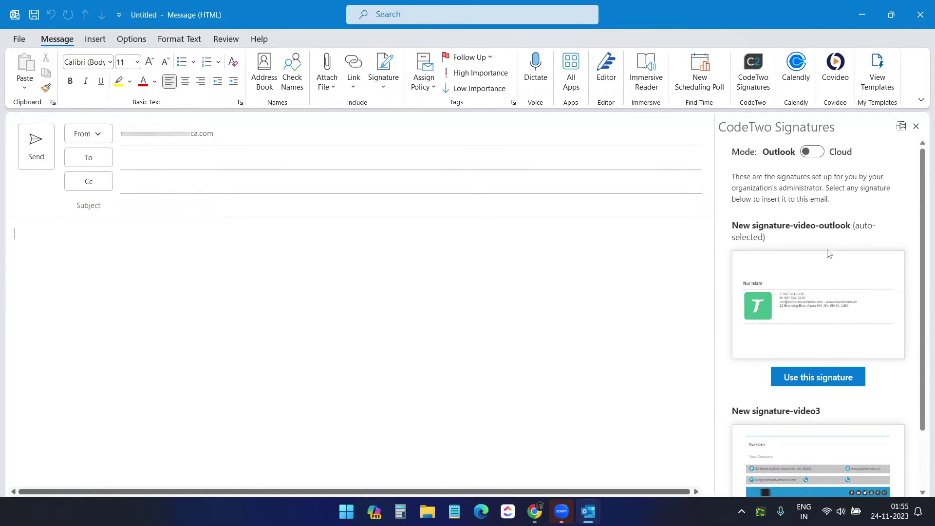
{"action": "scroll", "coordinate": [828, 253], "scroll_direction": "down", "scroll_amount": 3}
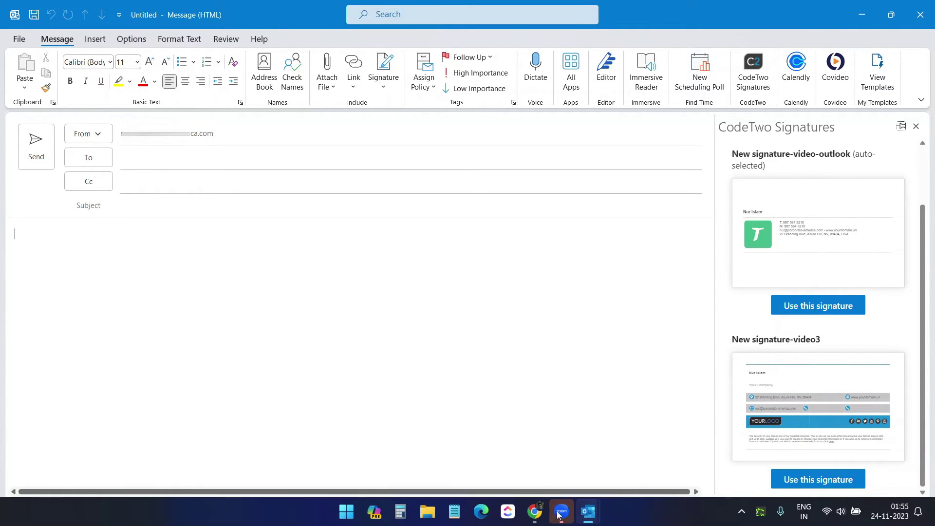
{"action": "left_click", "coordinate": [534, 511]}
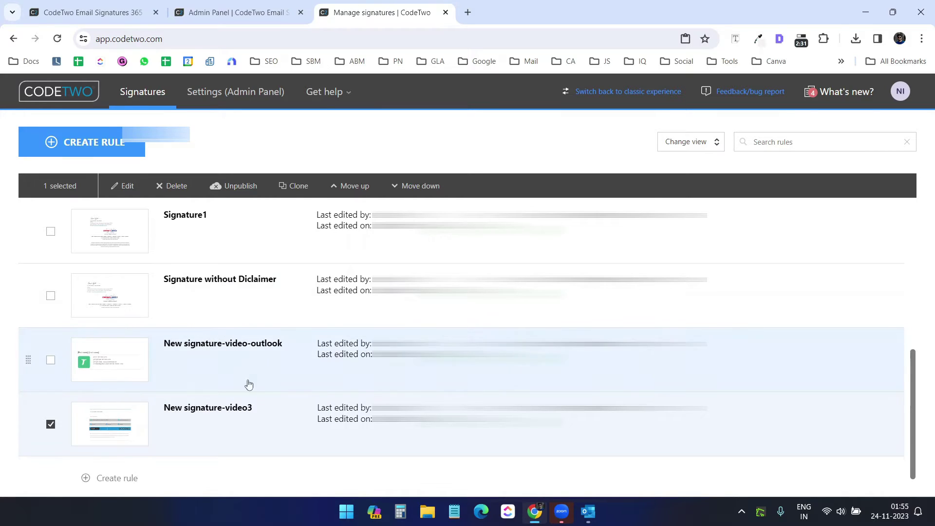
{"action": "scroll", "coordinate": [282, 366], "scroll_direction": "up", "scroll_amount": 5}
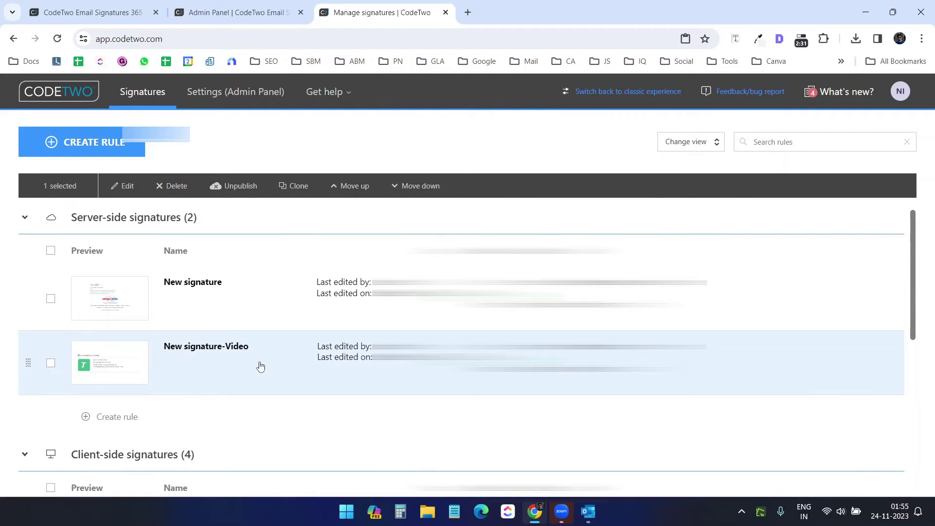
{"action": "key", "text": "alt+Tab"}
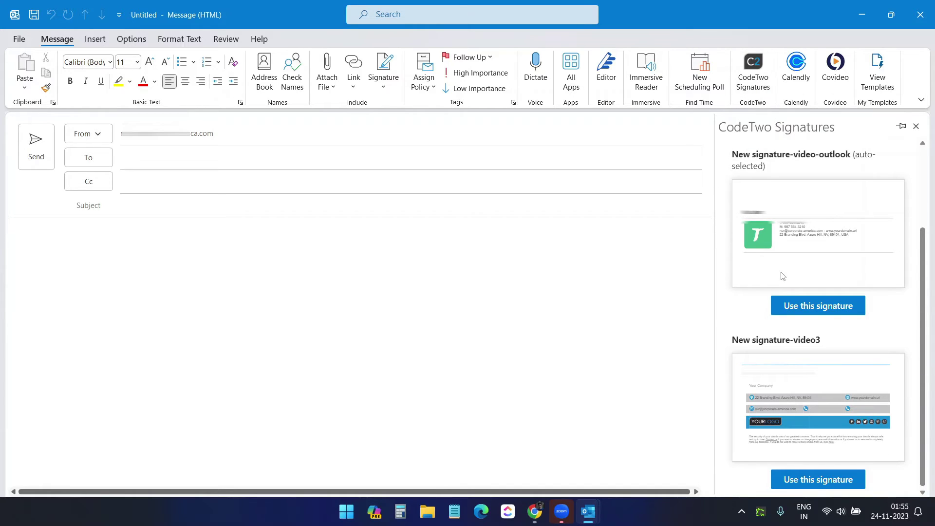
{"action": "scroll", "coordinate": [782, 276], "scroll_direction": "down", "scroll_amount": 2}
Insert New signature-video-outlook, try New signature-video3, then settle on New signature-video-outlook
{"action": "left_click", "coordinate": [283, 288]}
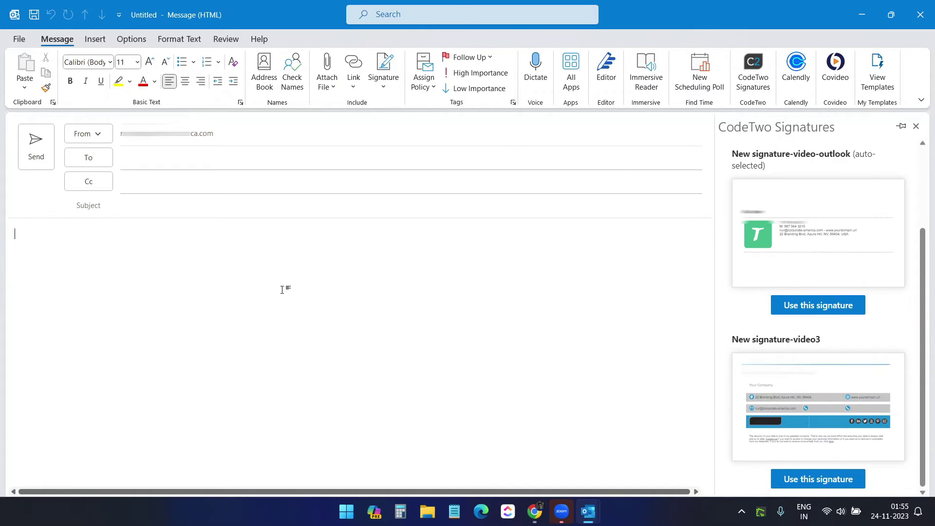
{"action": "left_click", "coordinate": [811, 309]}
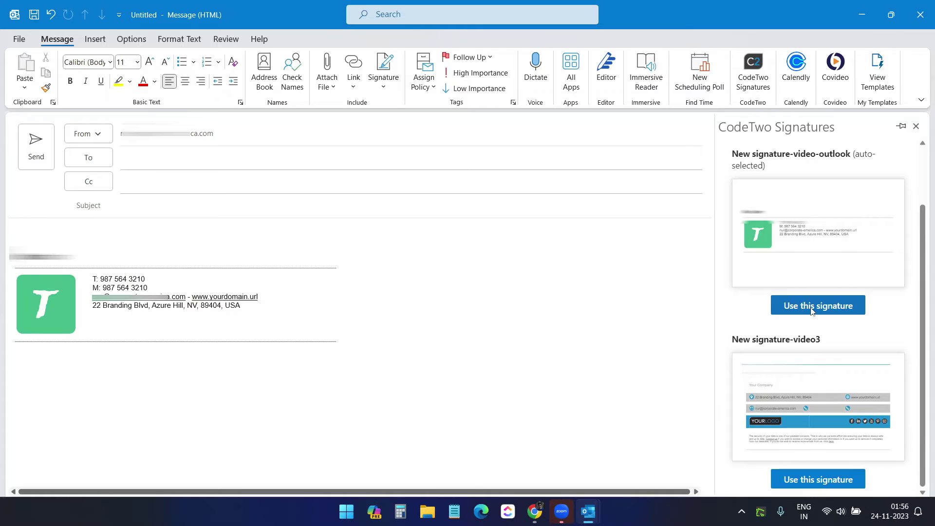
{"action": "left_click", "coordinate": [824, 479]}
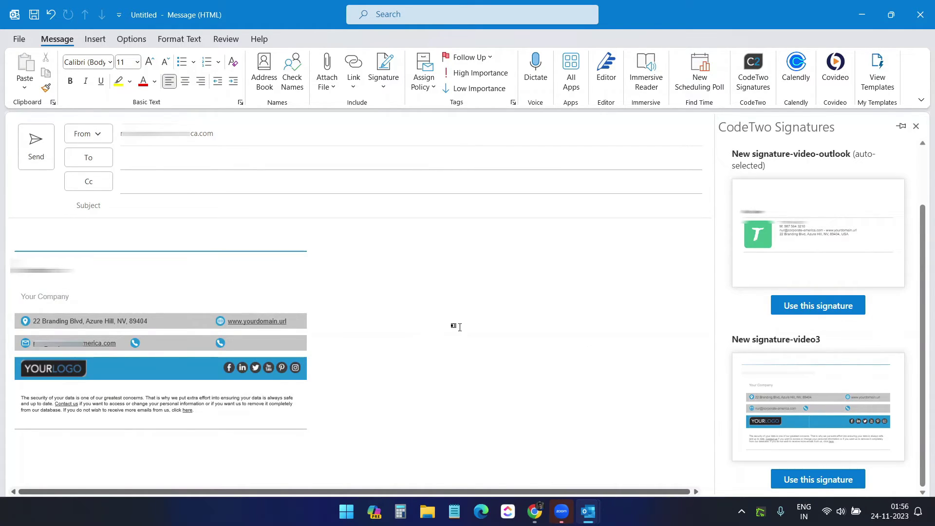
{"action": "left_click", "coordinate": [816, 305]}
{"action": "key", "text": "alt+Tab"}
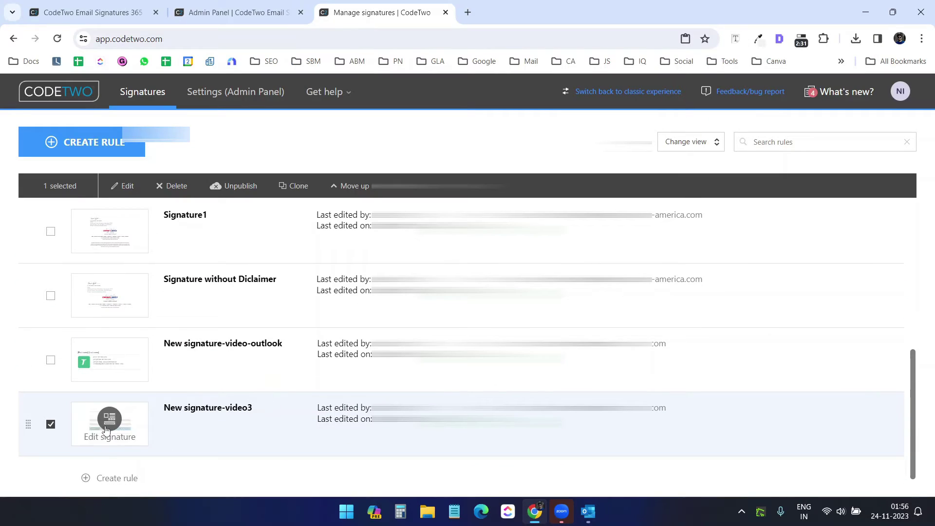
{"action": "key", "text": "alt+Tab"}
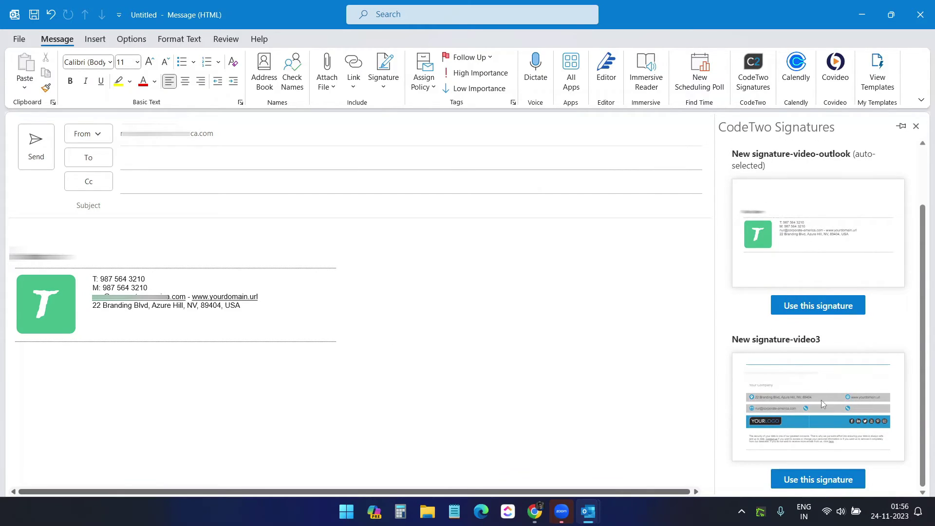
{"action": "scroll", "coordinate": [815, 397], "scroll_direction": "up", "scroll_amount": 3}
Switch the CodeTwo signature mode from Outlook to Cloud
{"action": "left_click", "coordinate": [814, 152]}
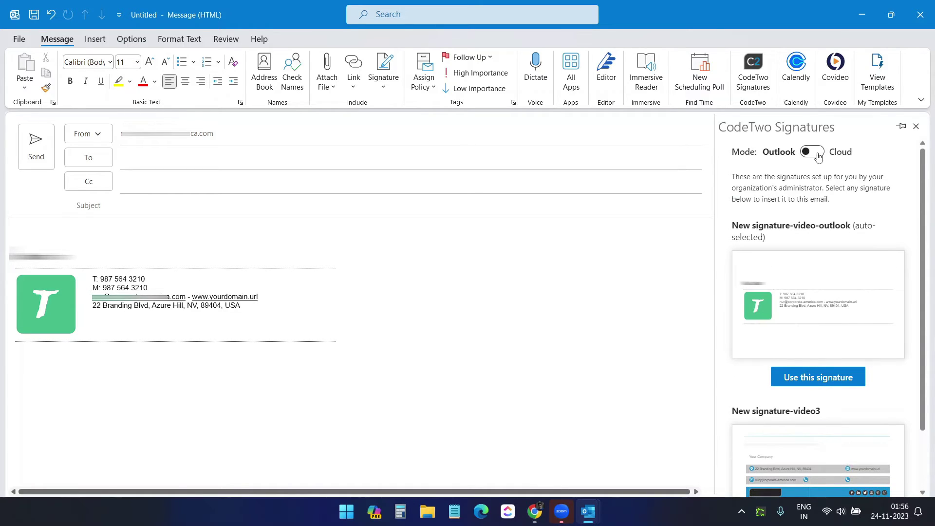
{"action": "key", "text": "alt+Tab"}
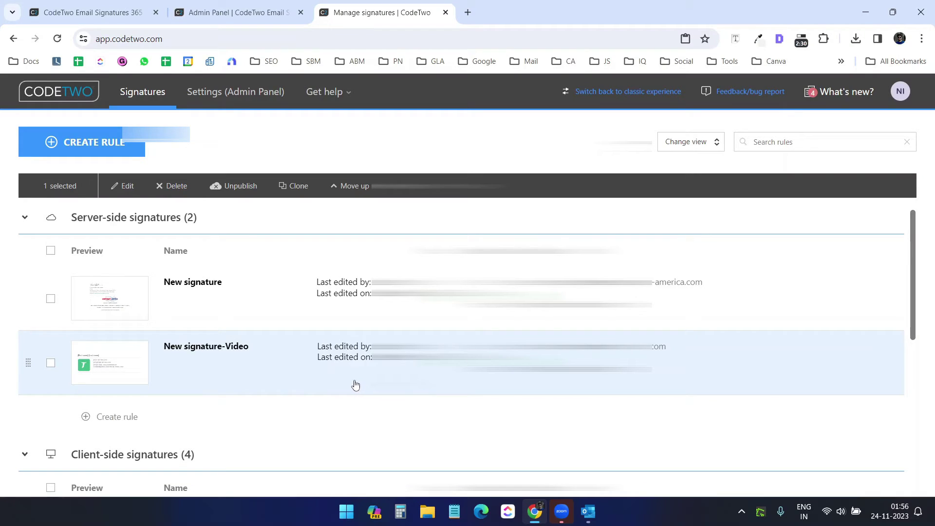
{"action": "key", "text": "alt+Tab"}
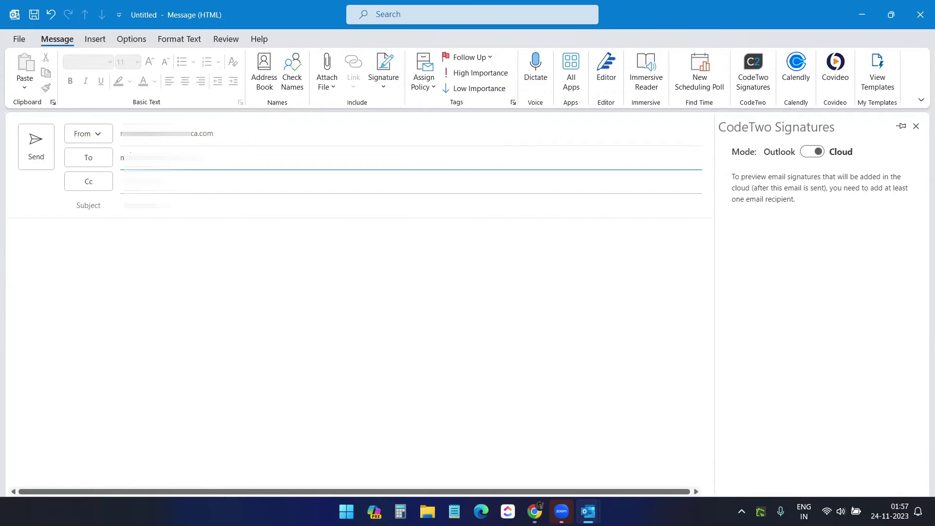
Address the message with subject 'Hi' and body 'Test email', and send it
{"action": "key", "text": "Return"}
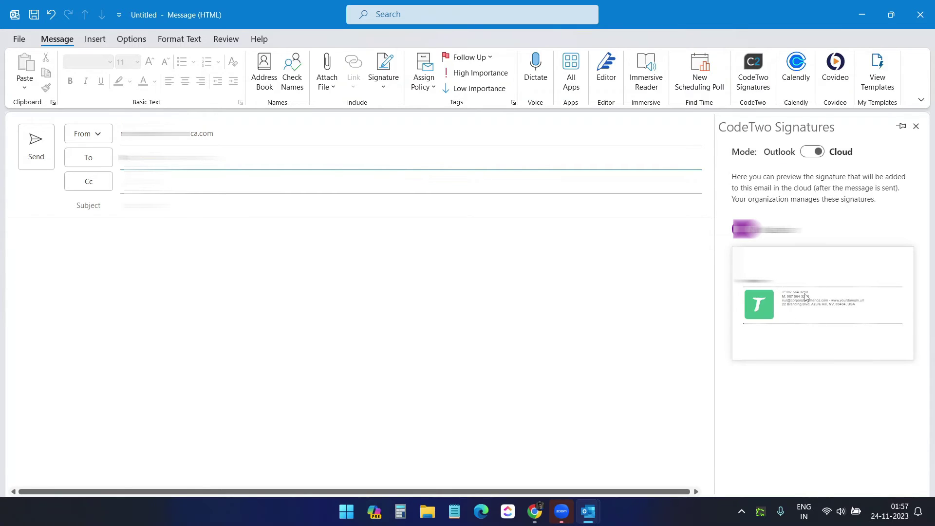
{"action": "left_click", "coordinate": [218, 205]}
{"action": "type", "text": "H"}
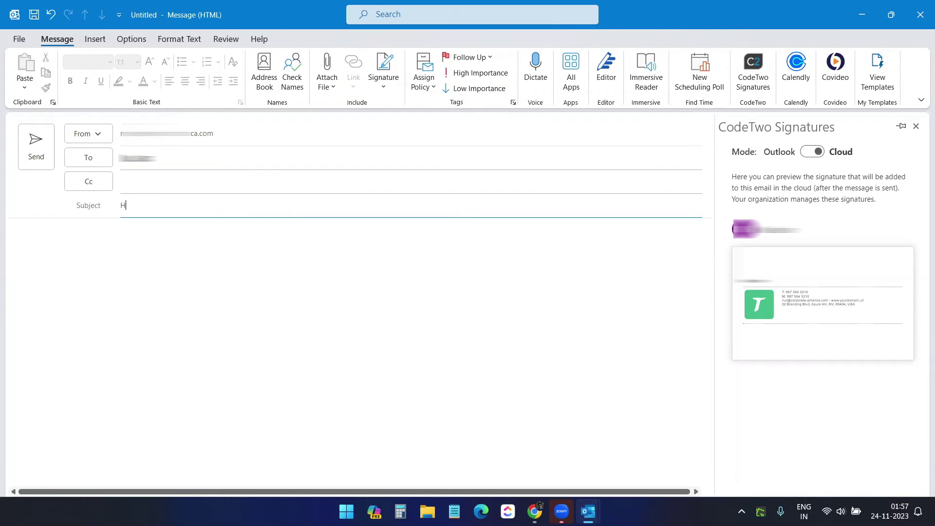
{"action": "type", "text": "i"}
{"action": "key", "text": "Tab"}
{"action": "type", "text": "Test em"}
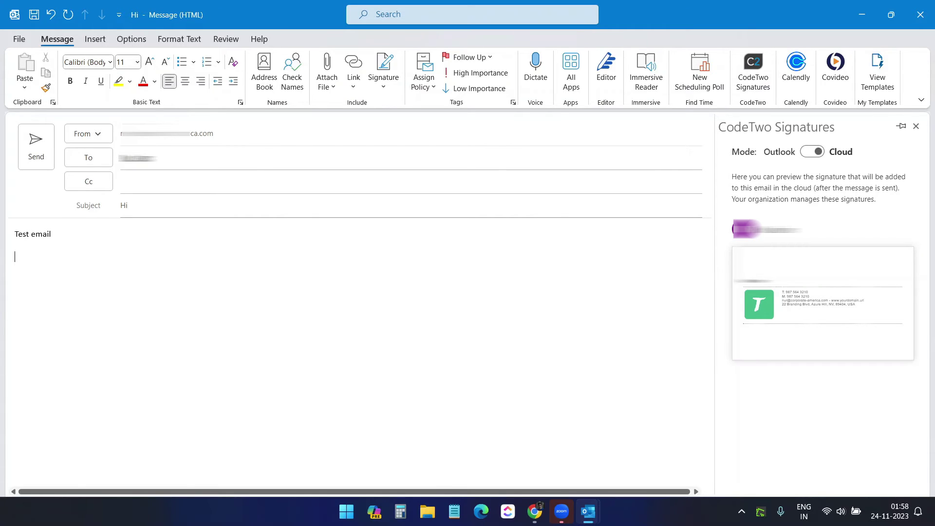
{"action": "key", "text": "ctrl+Return"}
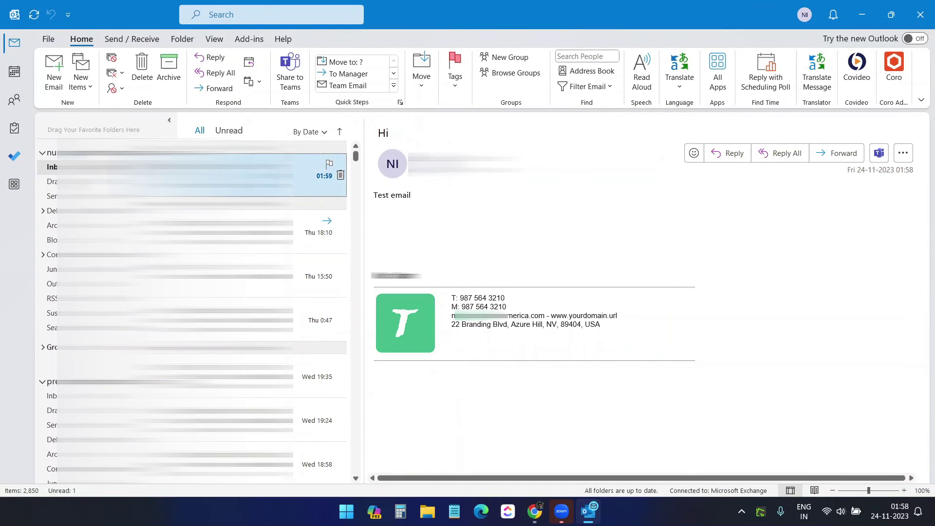
Select the received 'Hi' message, then close the desktop Outlook window
{"action": "left_click", "coordinate": [496, 258]}
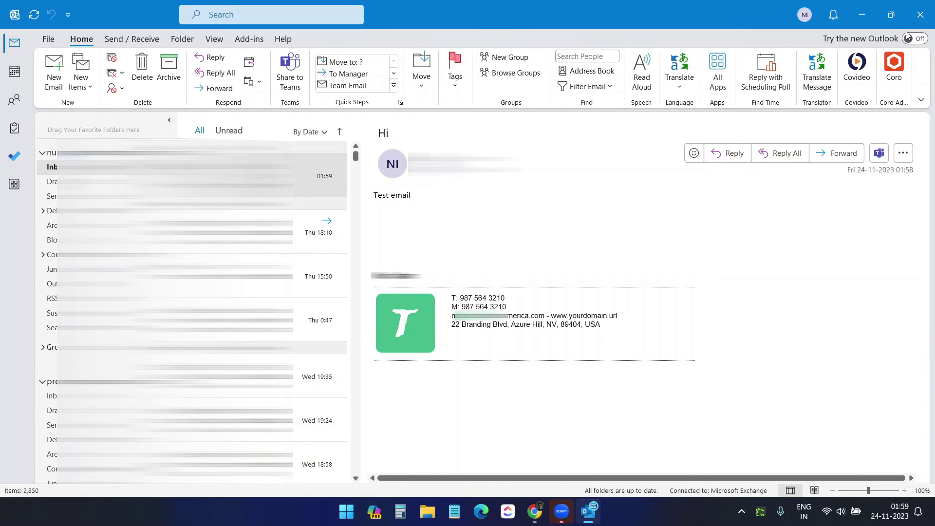
{"action": "left_click", "coordinate": [920, 15]}
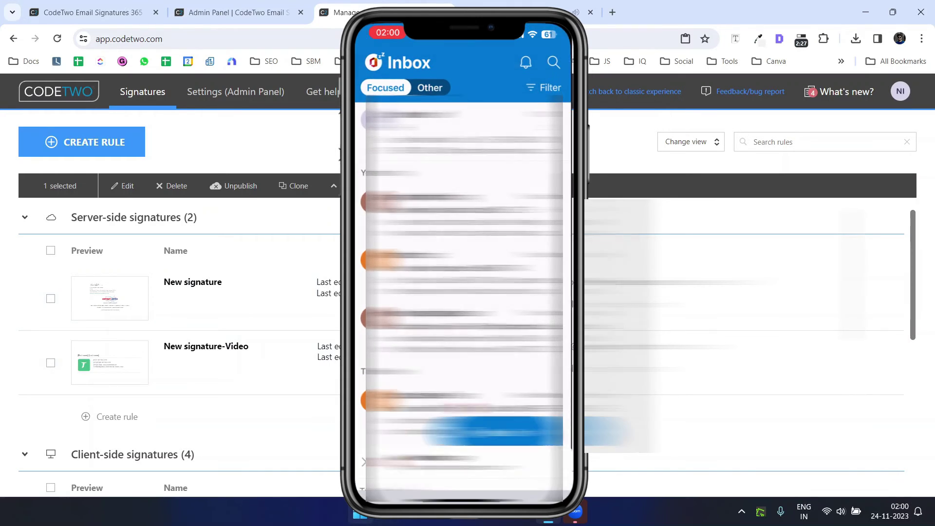
{"action": "left_click", "coordinate": [535, 2]}
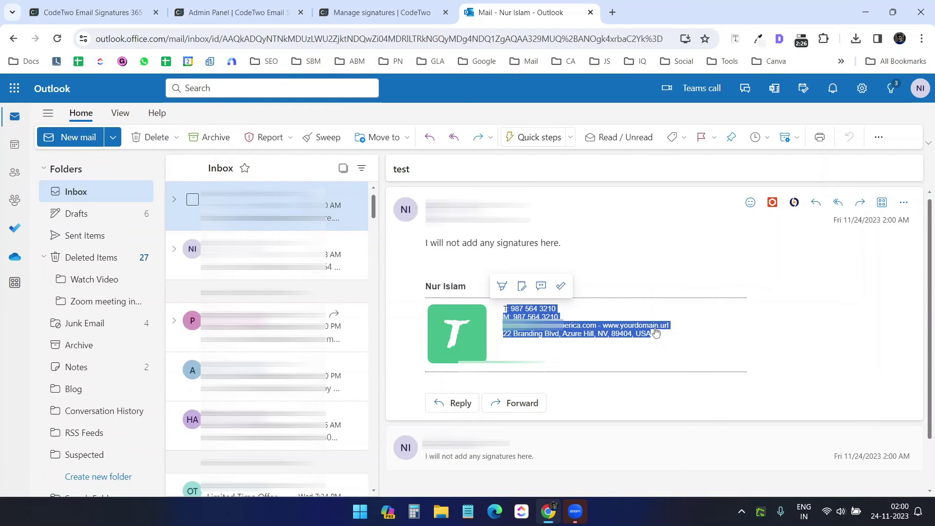
{"action": "left_click", "coordinate": [709, 276]}
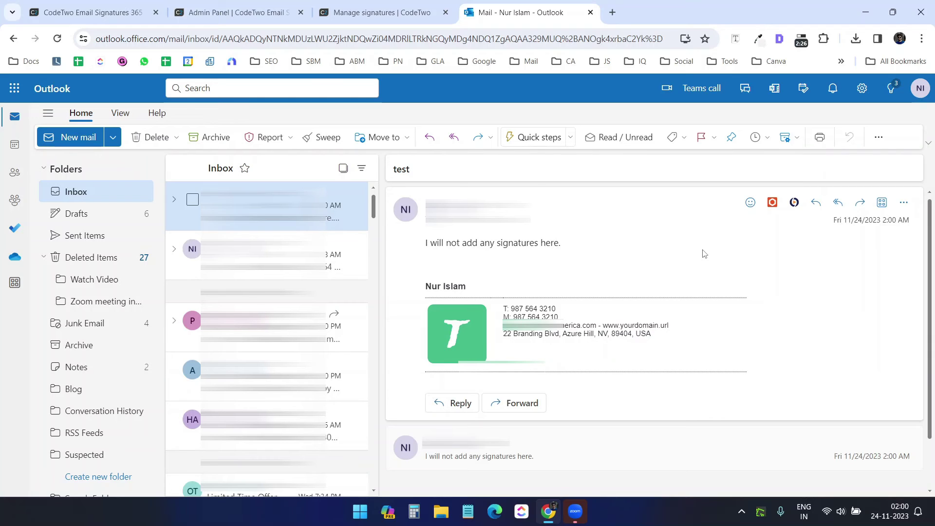
{"action": "key", "text": "ctrl+Page_Up"}
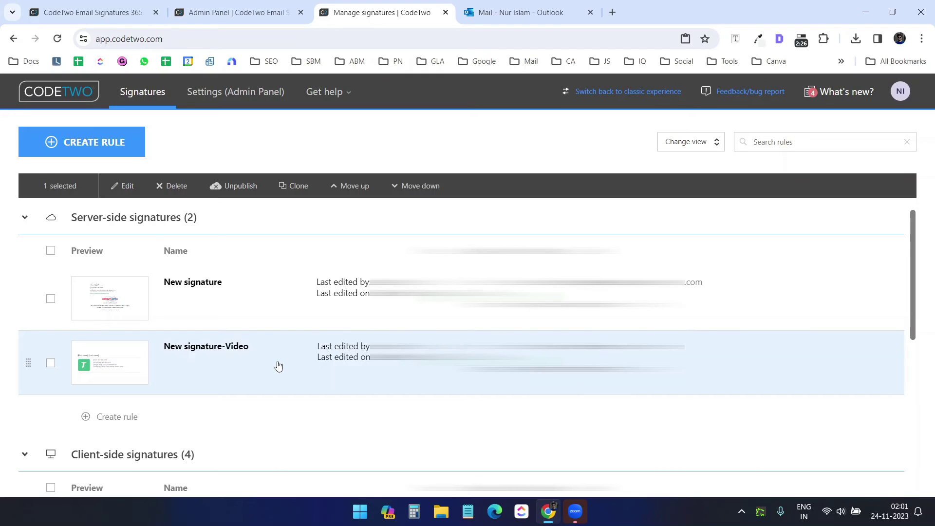
{"action": "scroll", "coordinate": [278, 366], "scroll_direction": "down", "scroll_amount": 3}
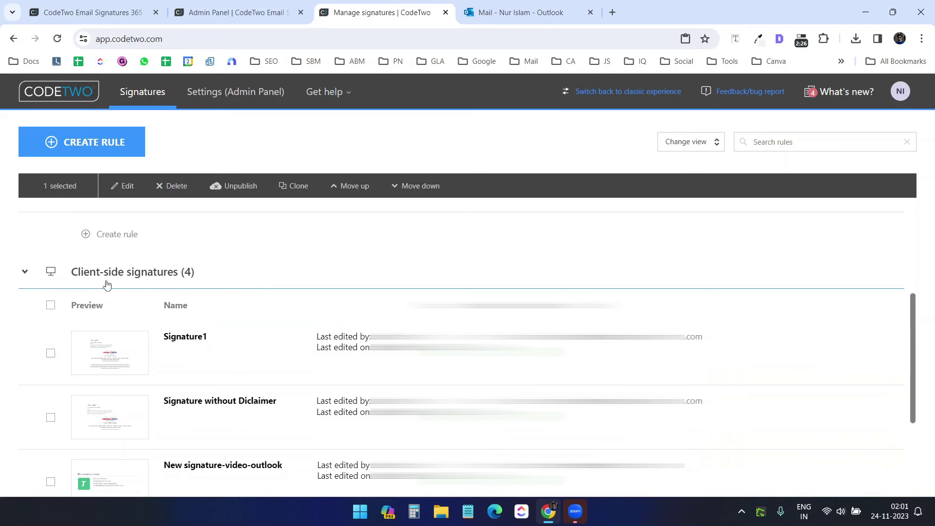
{"action": "scroll", "coordinate": [324, 286], "scroll_direction": "down", "scroll_amount": 1}
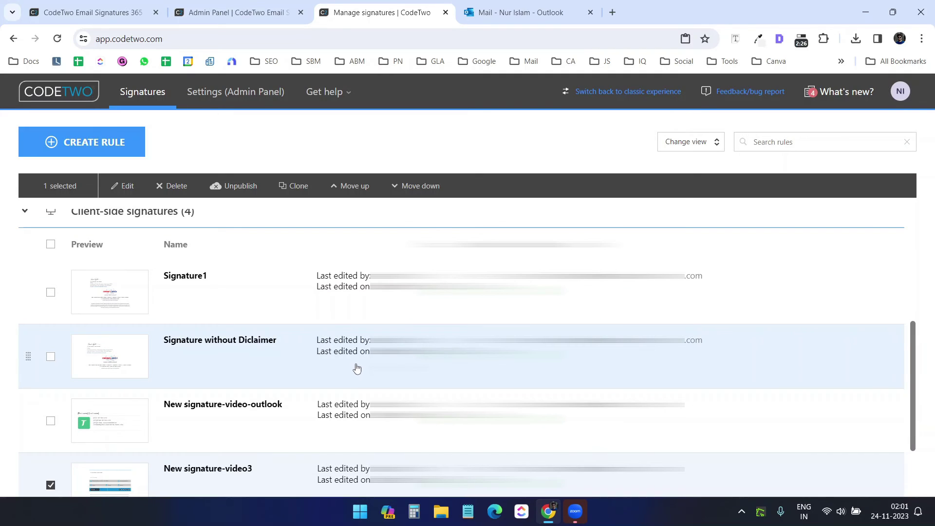
{"action": "scroll", "coordinate": [147, 356], "scroll_direction": "up", "scroll_amount": 4}
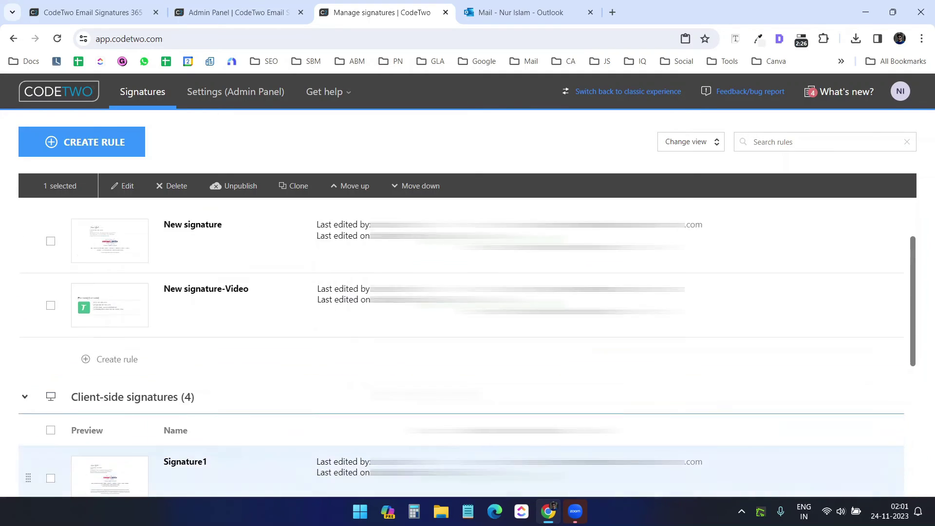